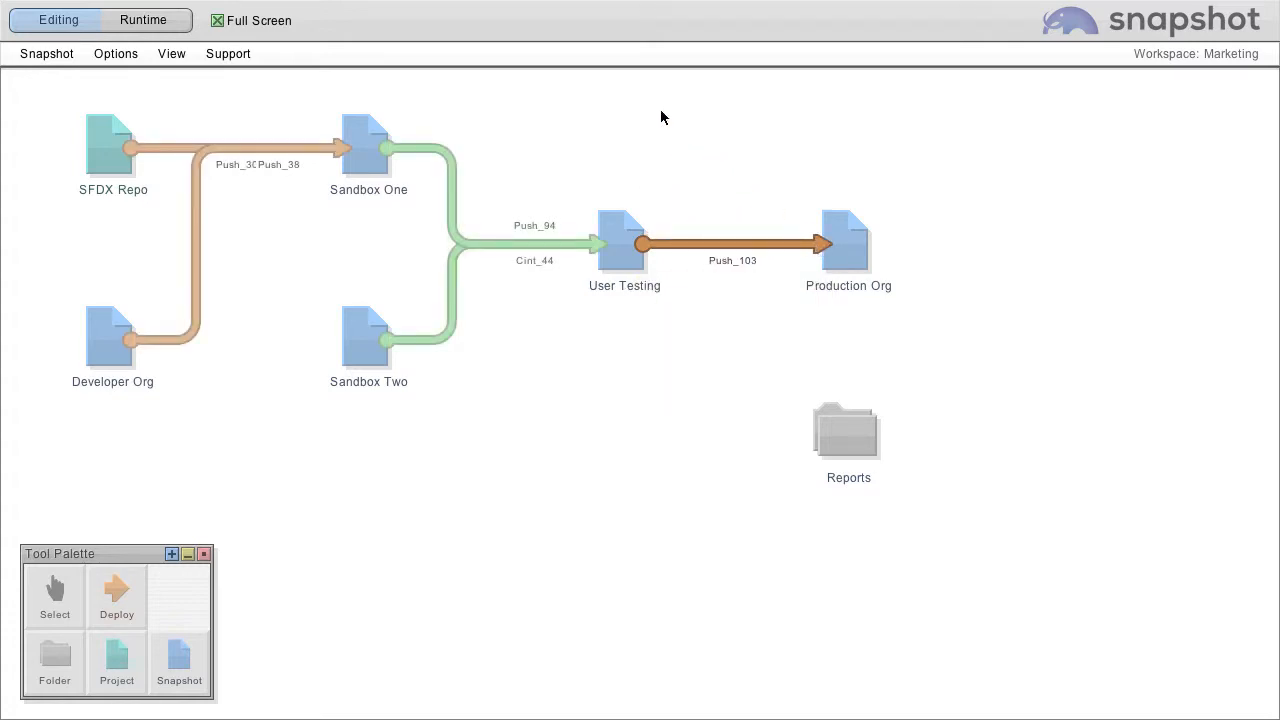
Start building datasets for the Push_103 deployment from User Testing to Production Org and choose the Account object.
right_click(701, 245)
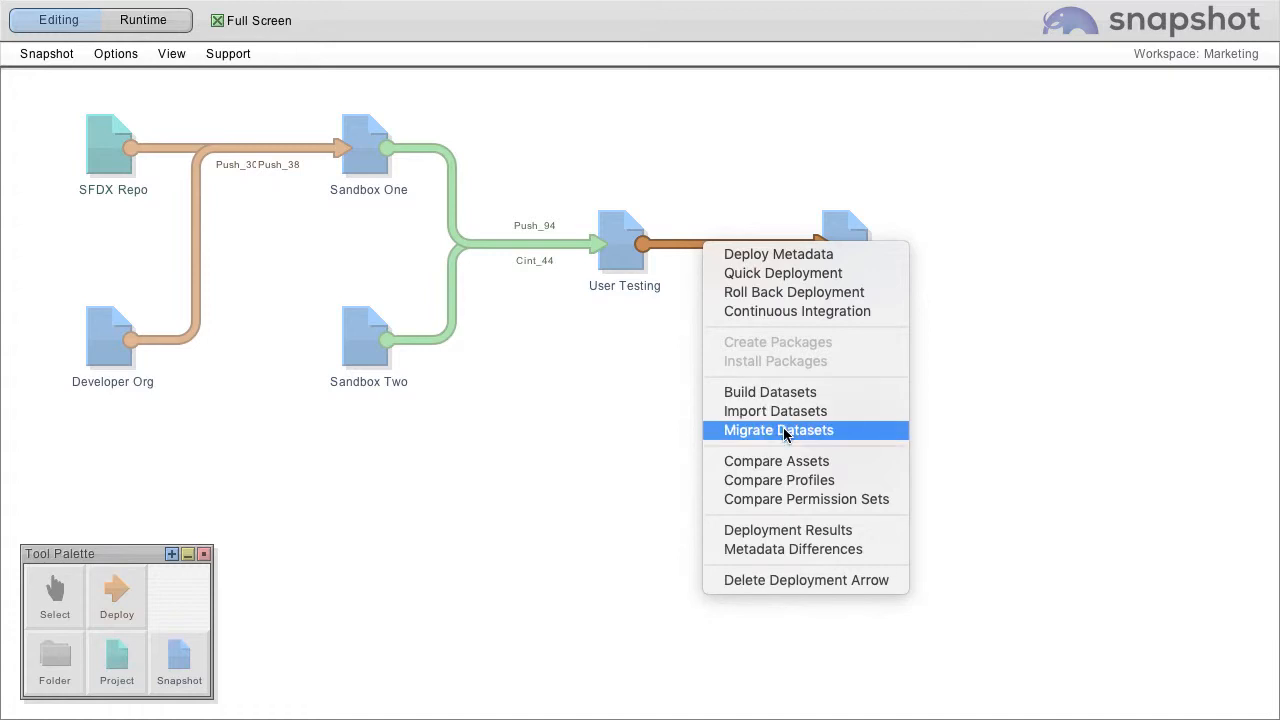
left_click(777, 396)
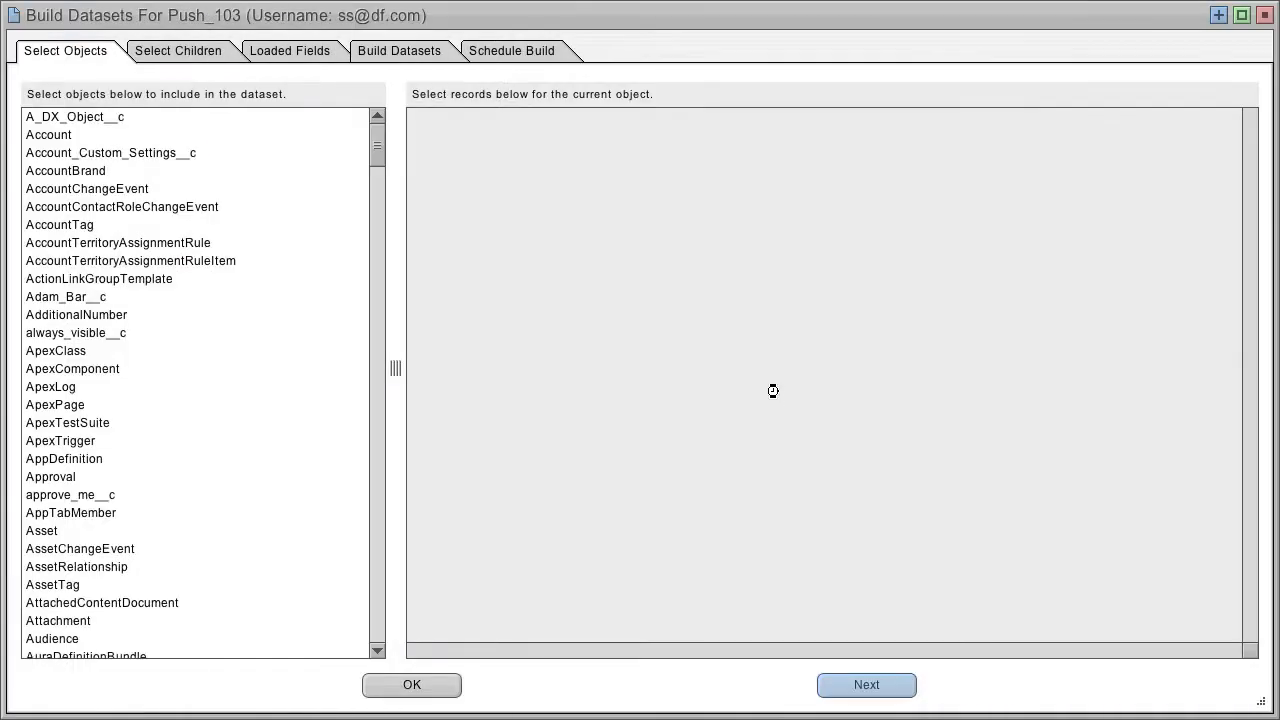
left_click(57, 140)
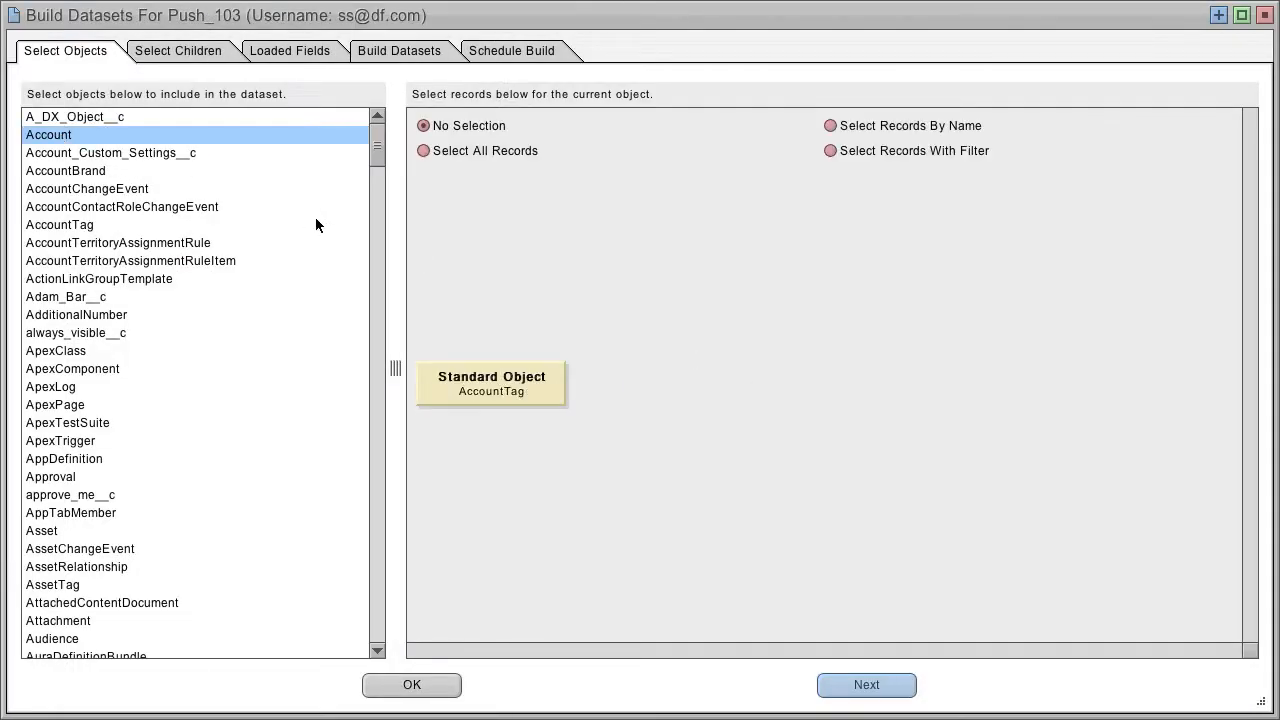
left_click(868, 128)
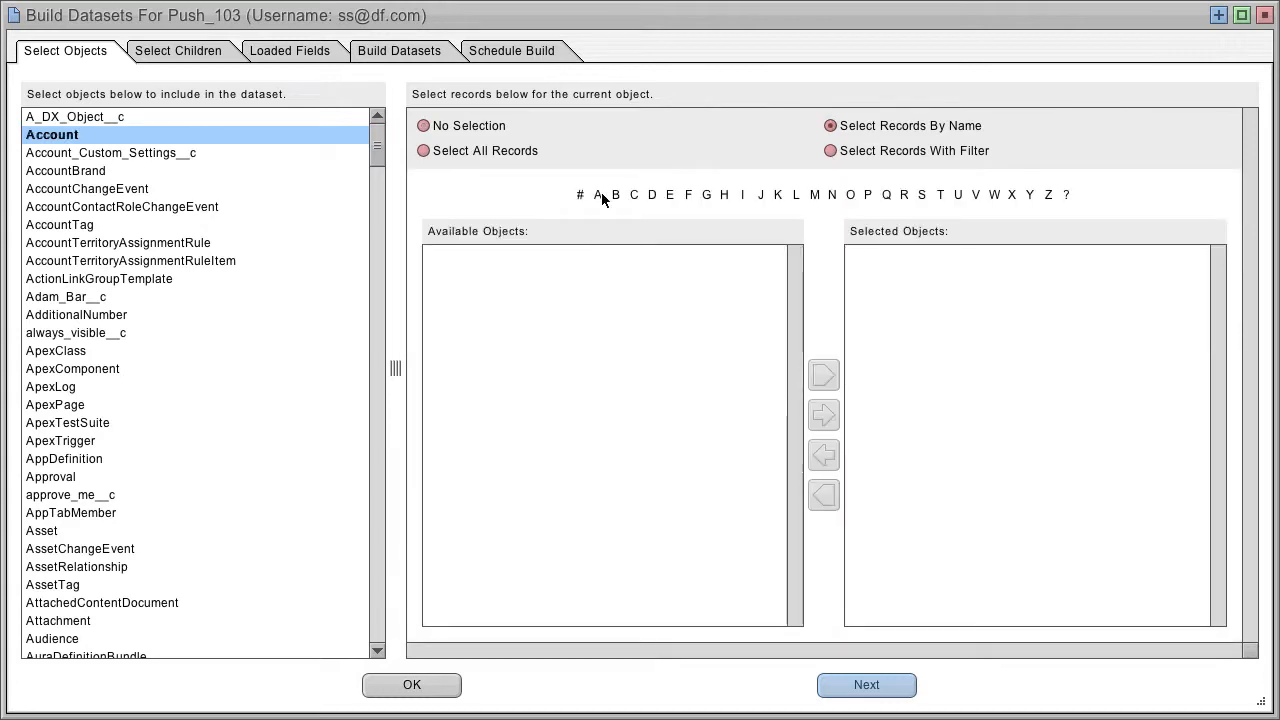
left_click(871, 152)
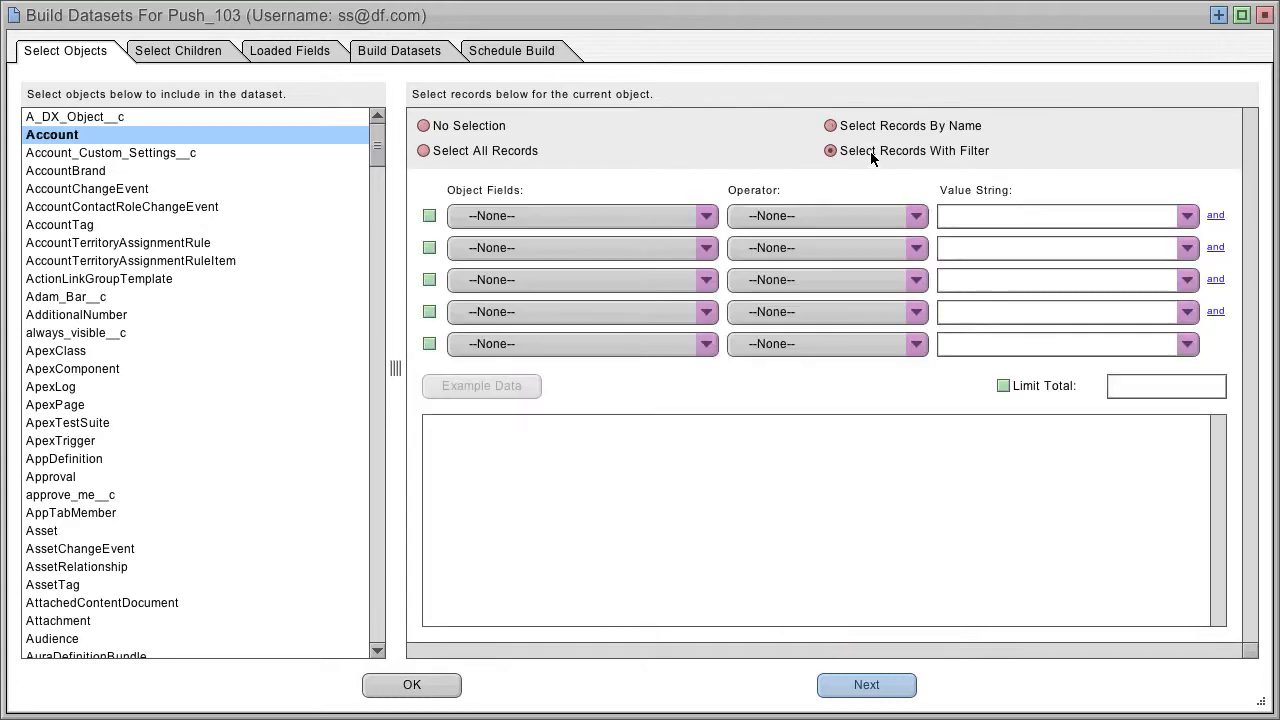
left_click(625, 216)
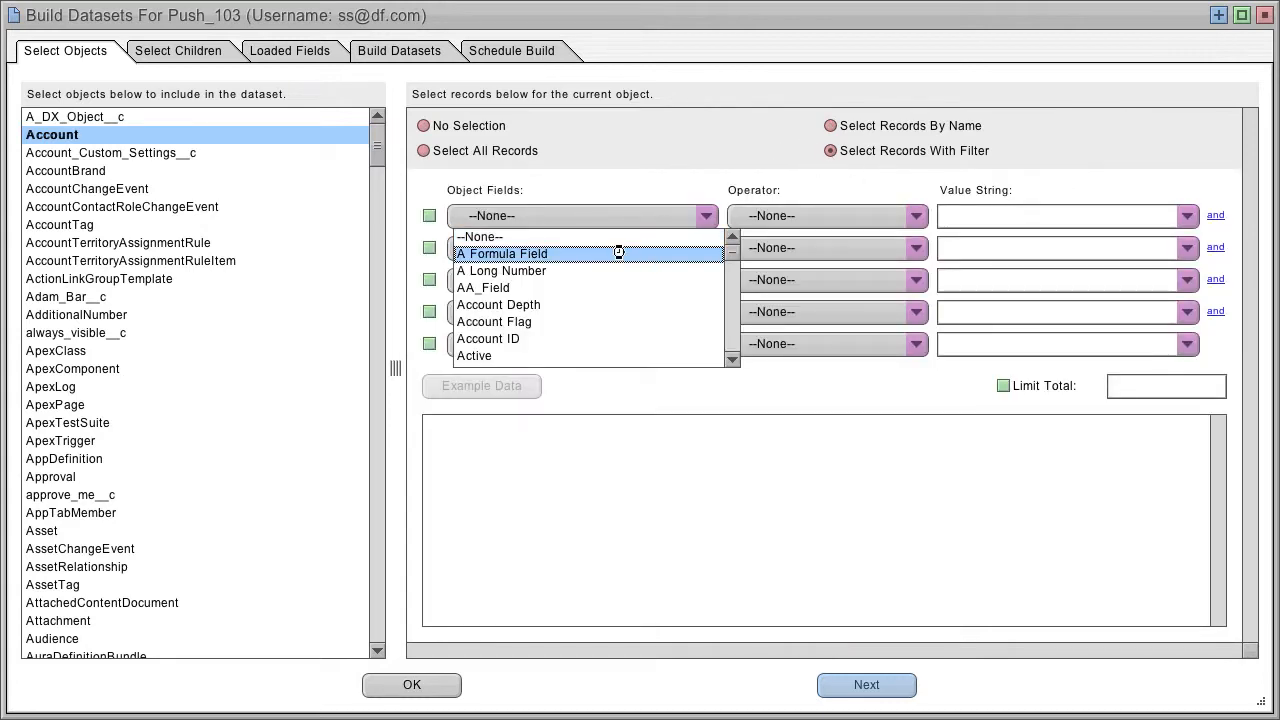
left_click(620, 251)
Include all Account records in the dataset and add Contact (AccountId) as a child of Account.
left_click(473, 151)
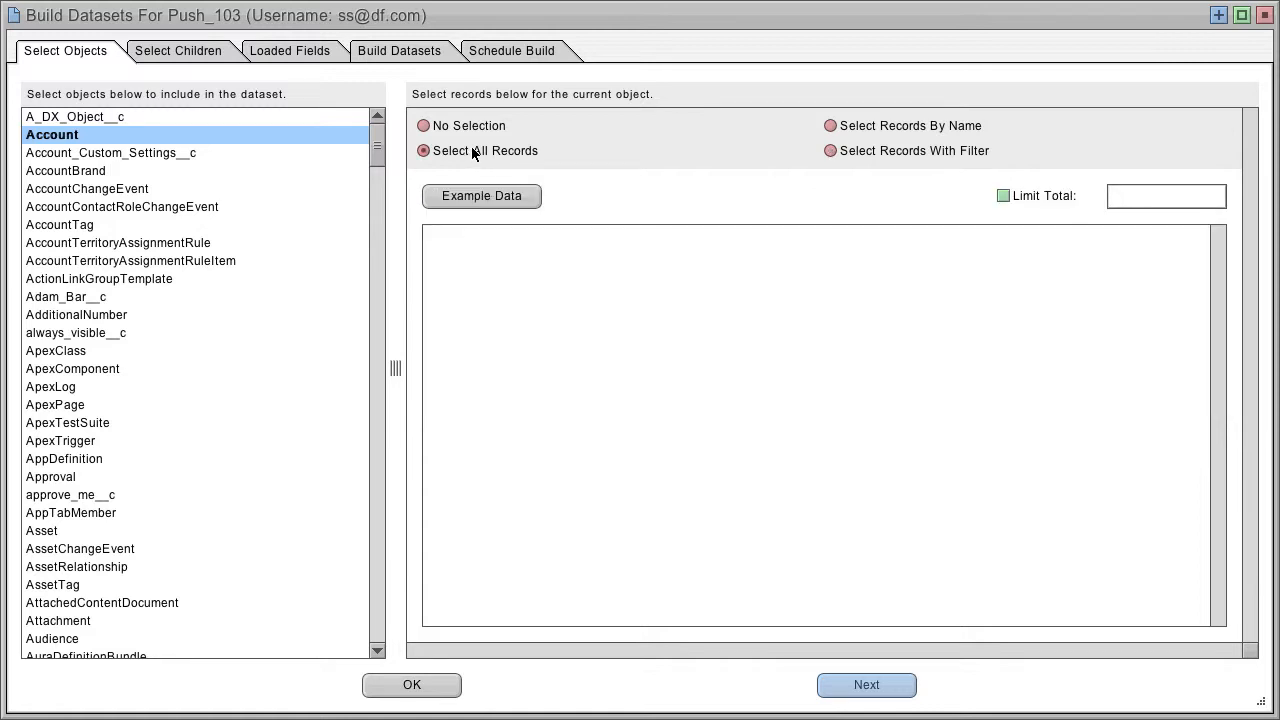
left_click(871, 684)
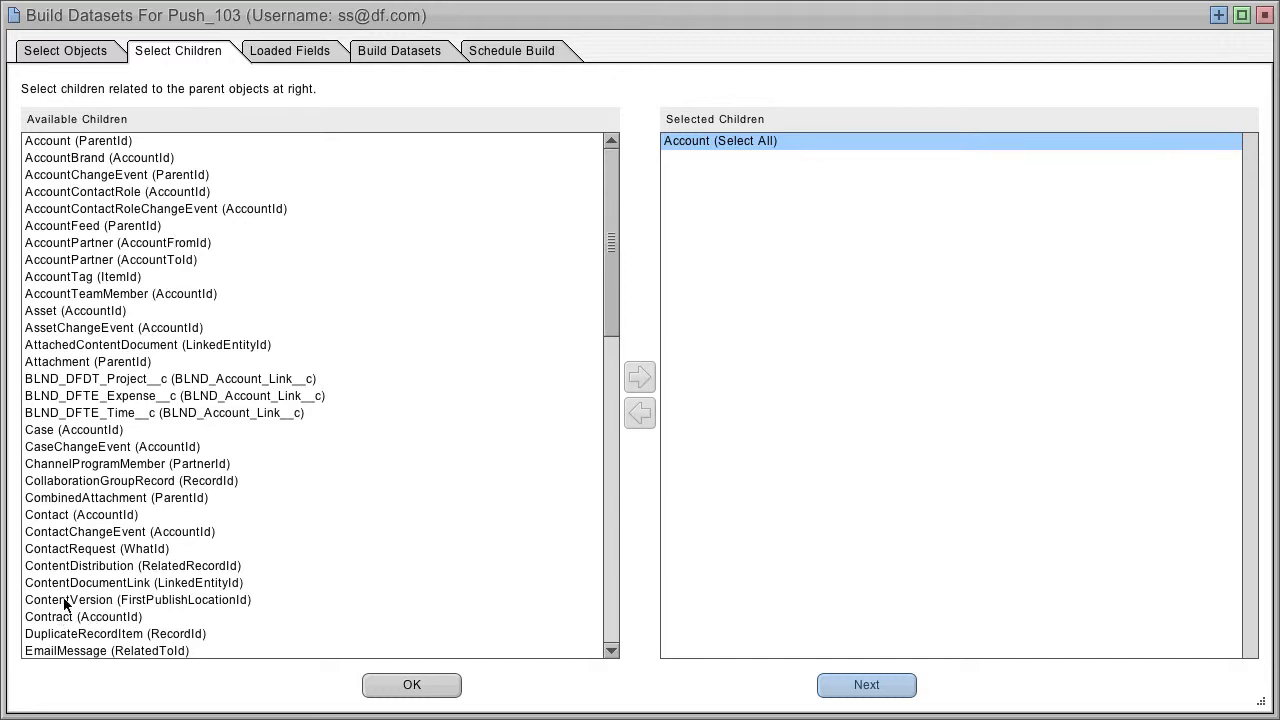
left_click(58, 515)
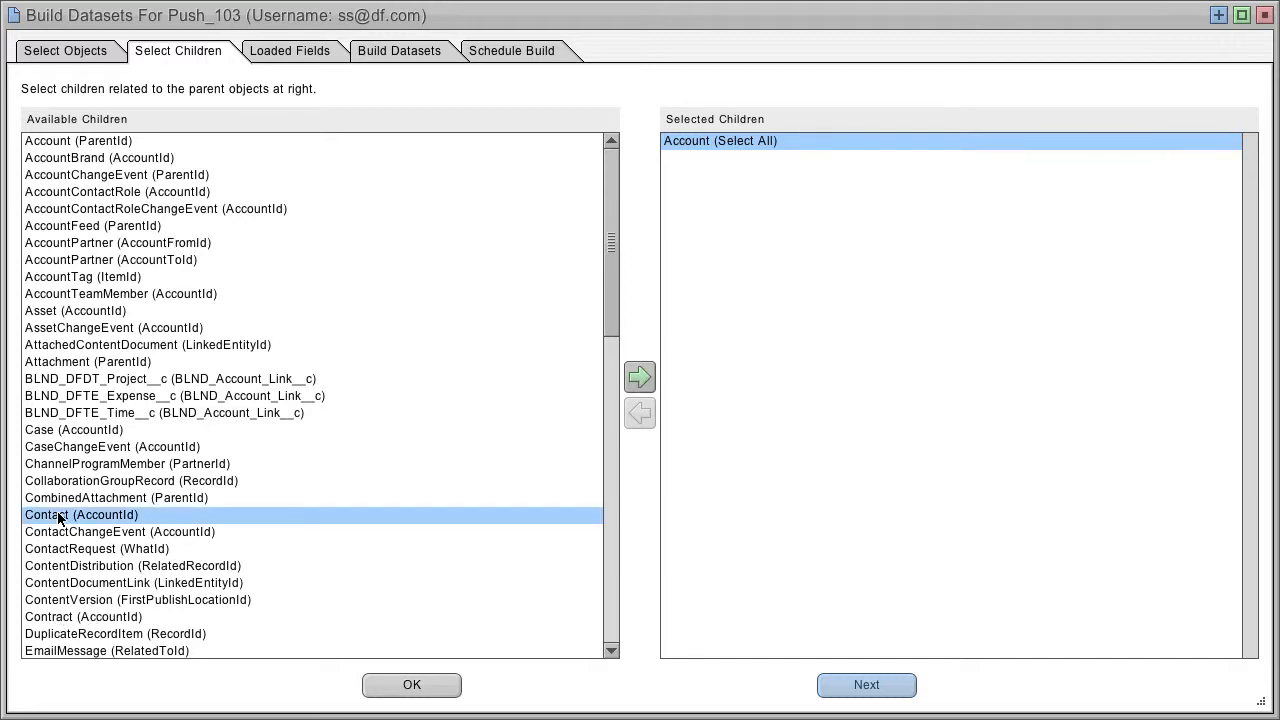
left_click(640, 377)
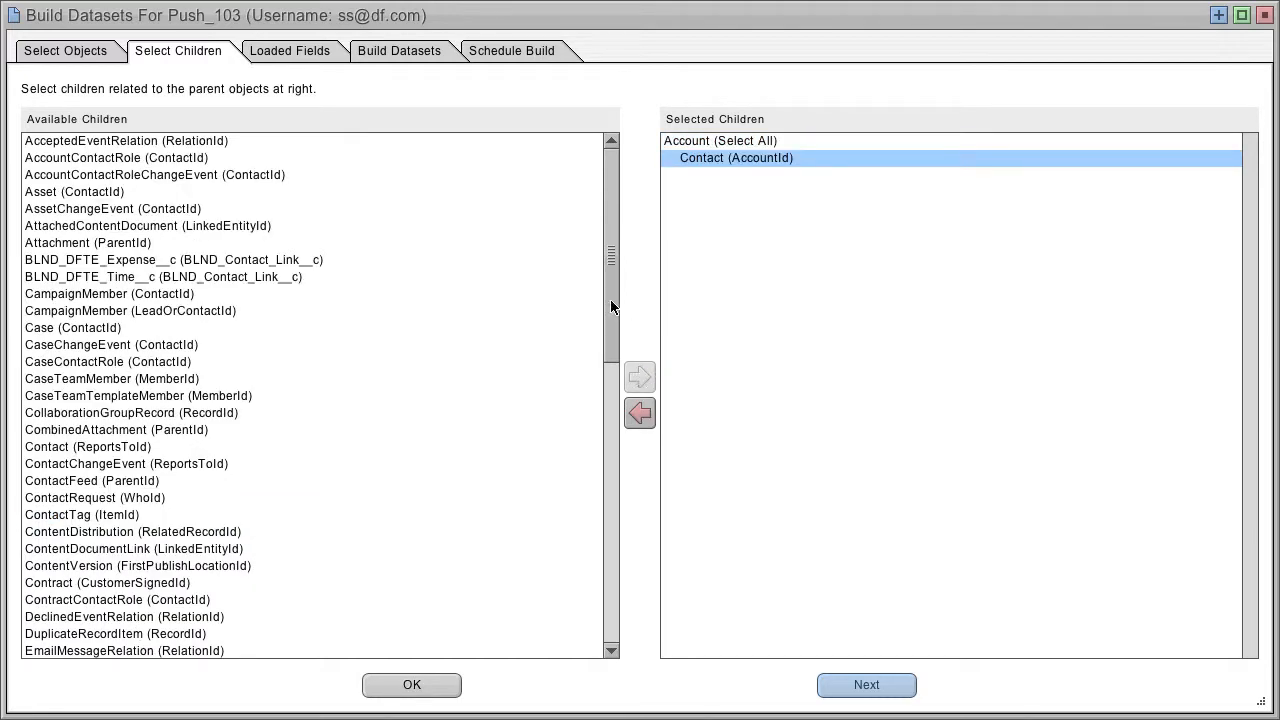
Add Opportunity (AccountId) as another child object directly under Account.
left_click_drag(610, 299, 640, 517)
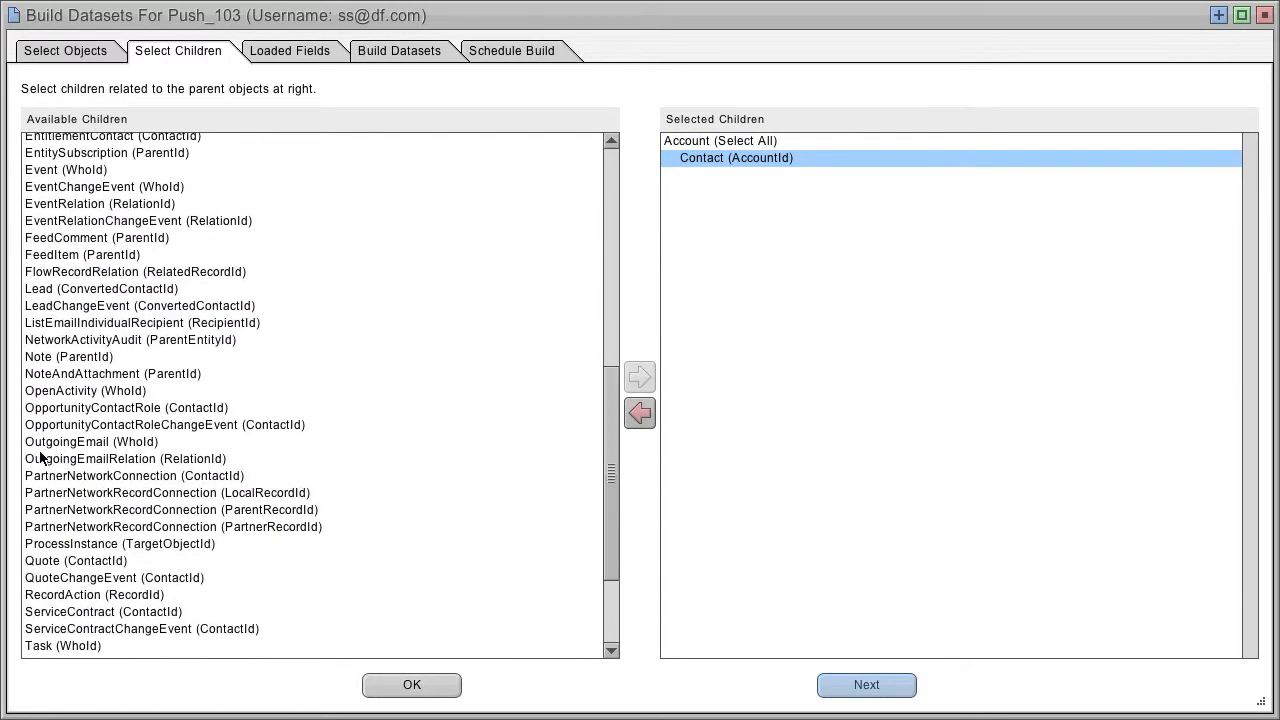
left_click(748, 141)
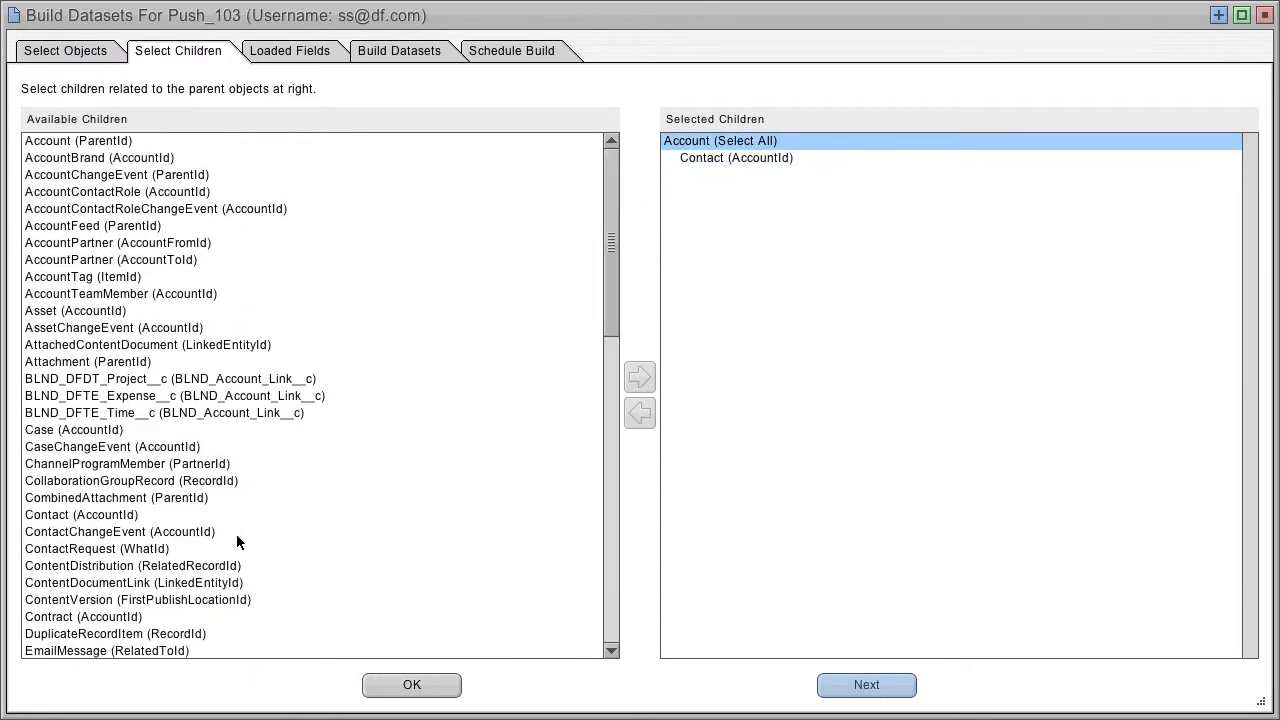
scroll(237, 534, "down", 8)
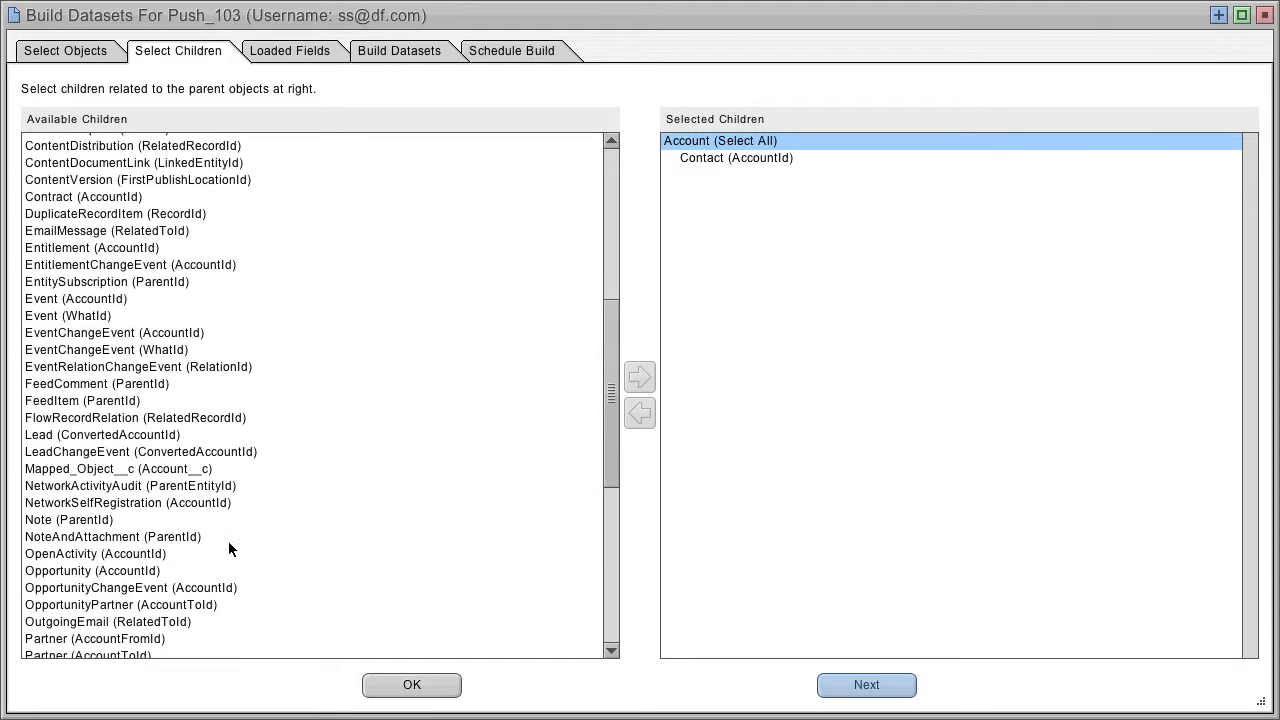
left_click(47, 571)
left_click(640, 378)
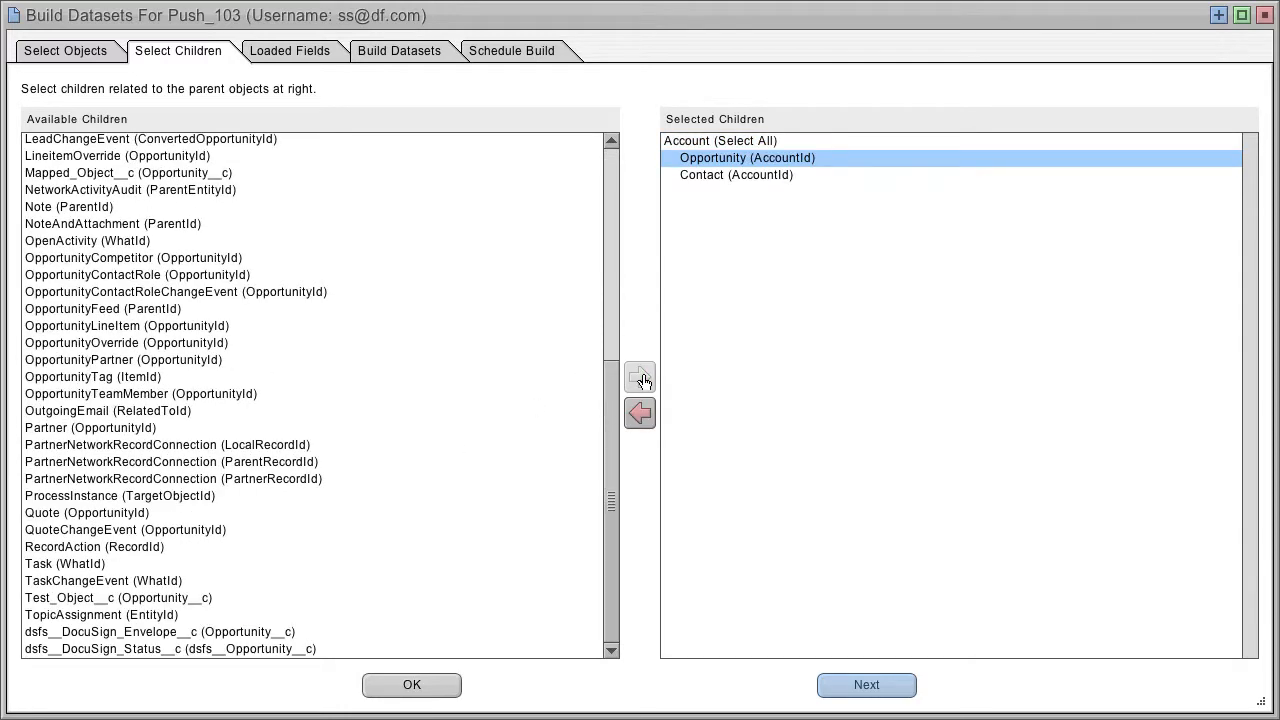
Check the loaded fields, name the dataset testing123, and build it.
left_click(307, 54)
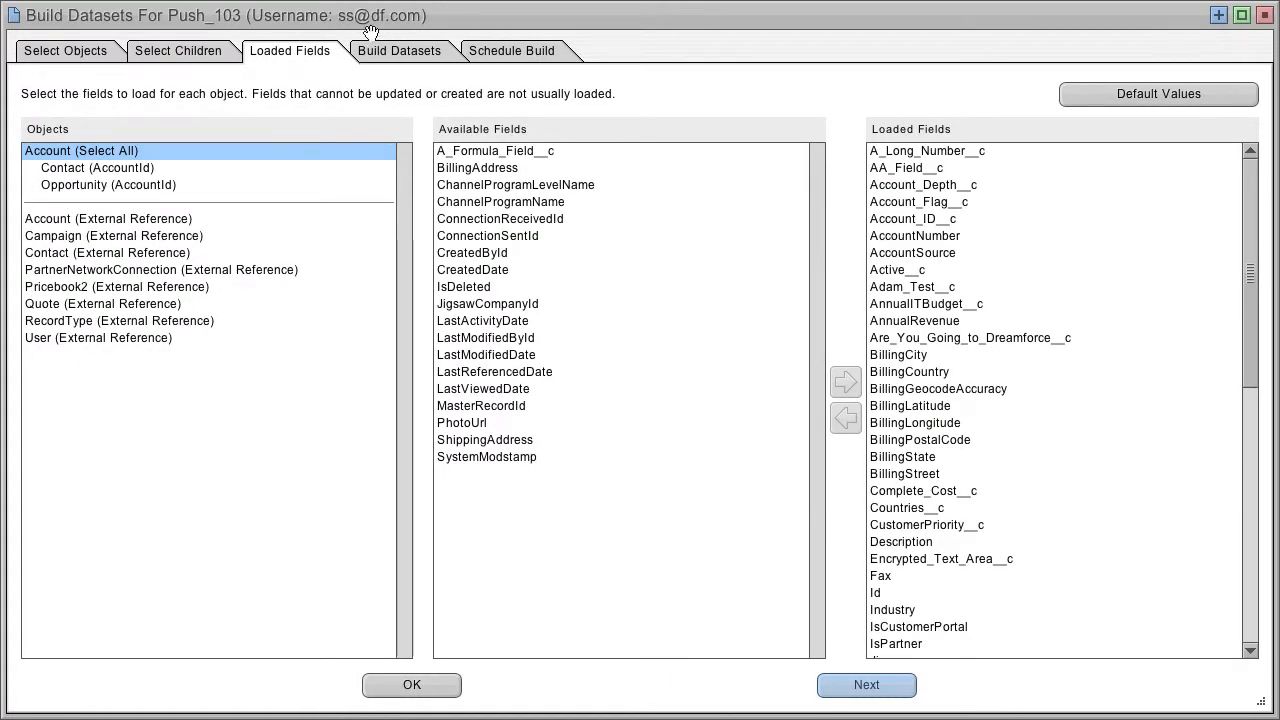
left_click(400, 51)
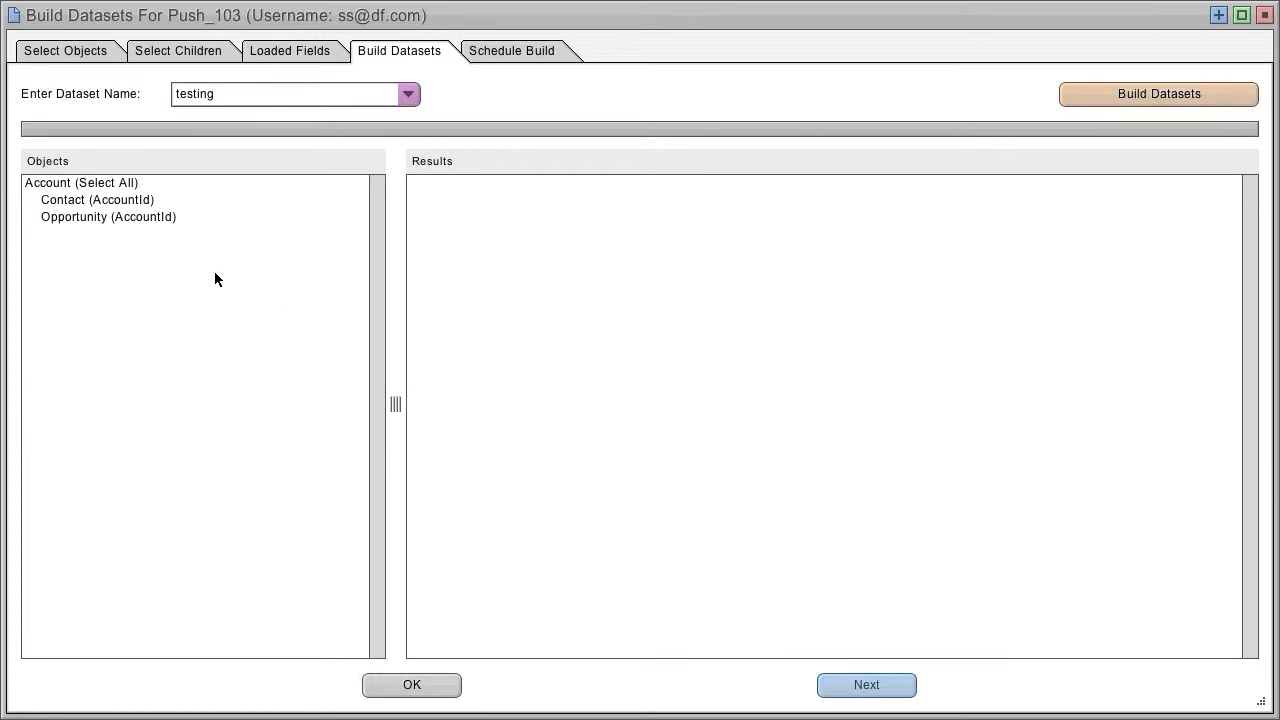
left_click(233, 95)
type("123")
left_click(1124, 95)
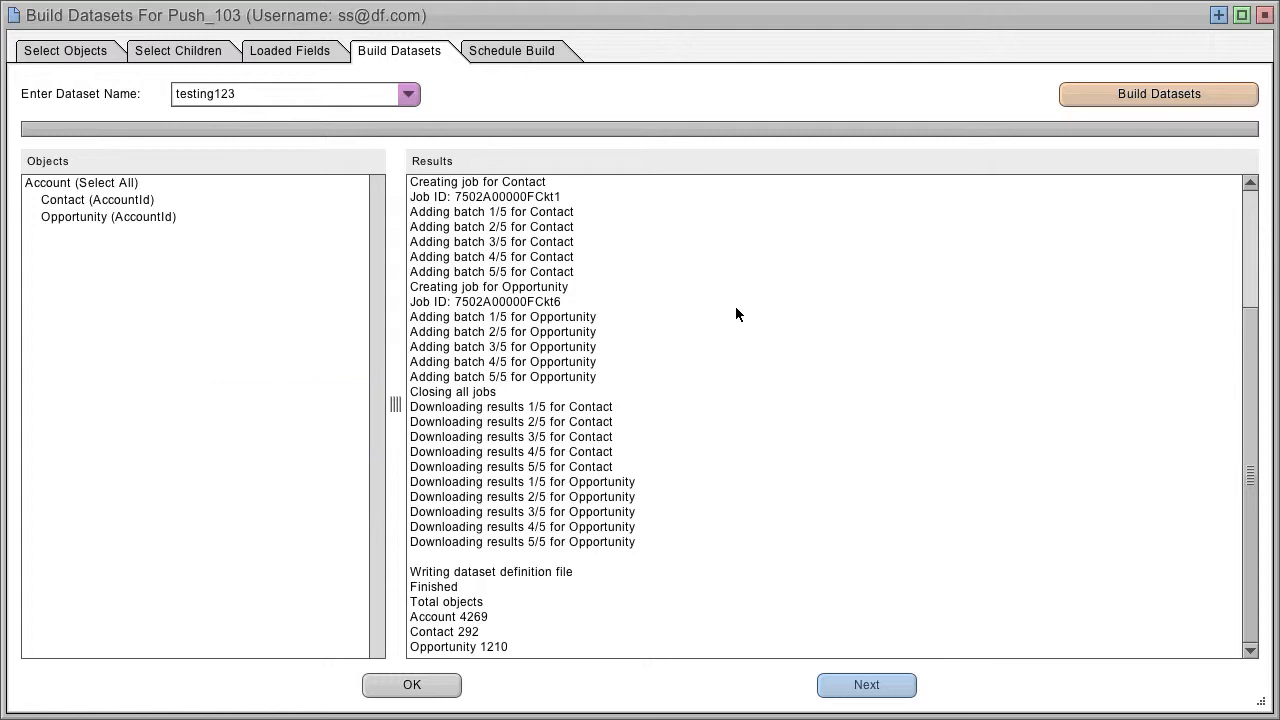
key("Return")
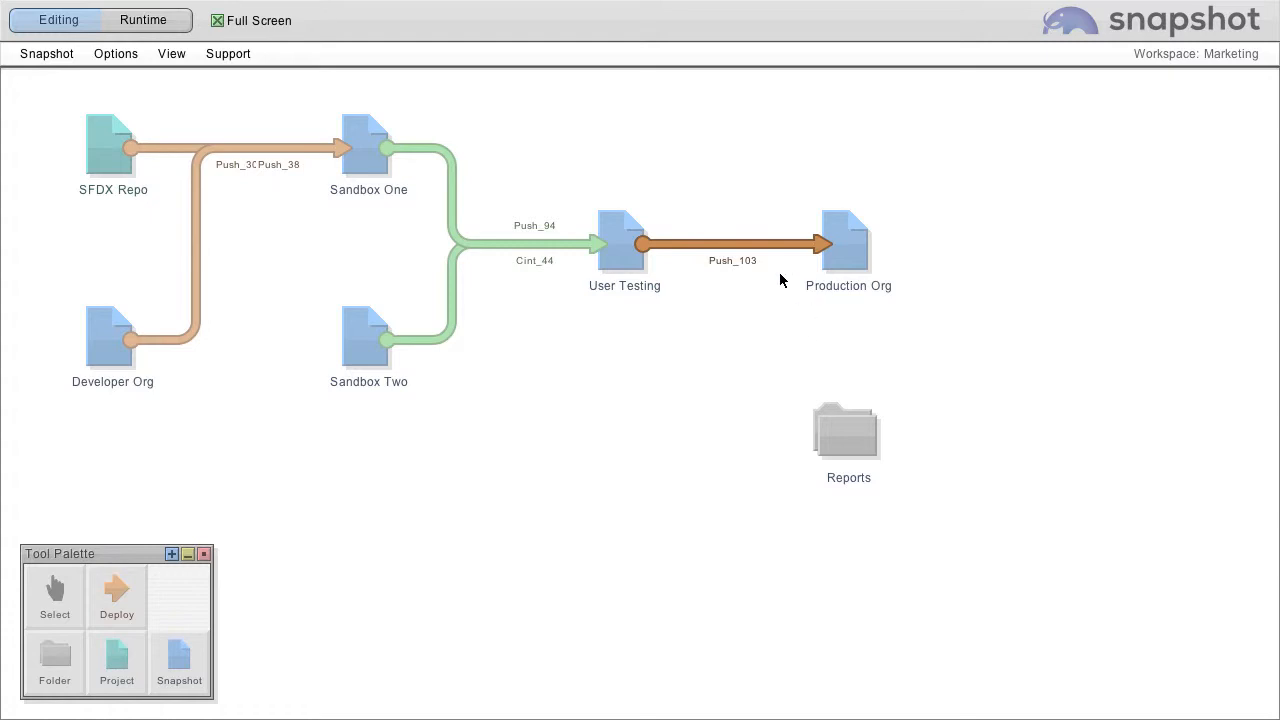
Start a dataset migration on the Push_103 deployment arrow and select testing123 as the dataset.
right_click(700, 243)
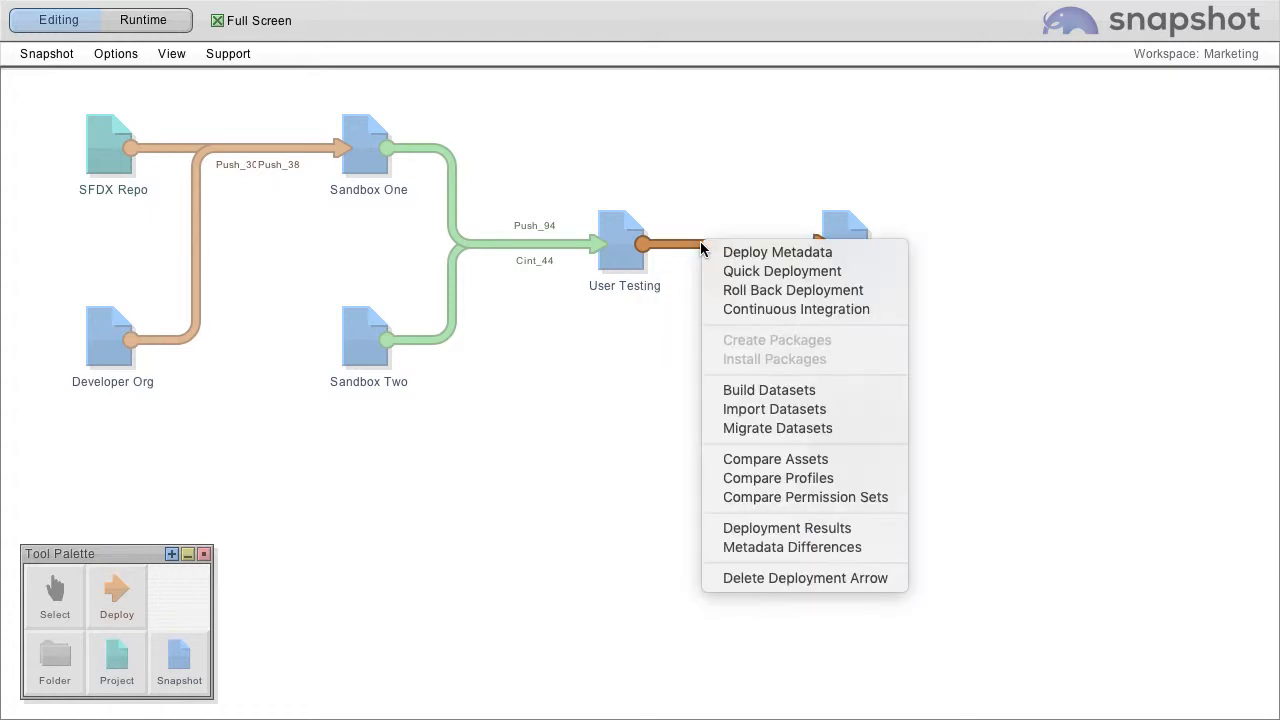
left_click(840, 430)
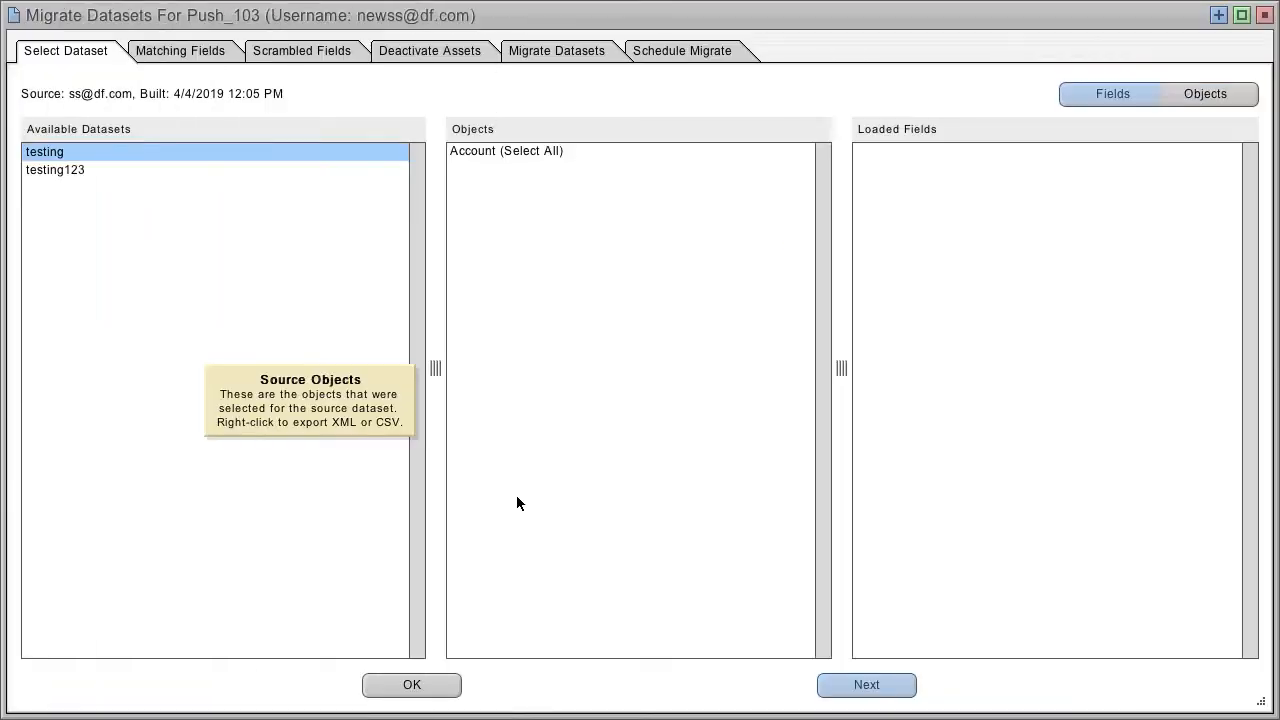
left_click(83, 170)
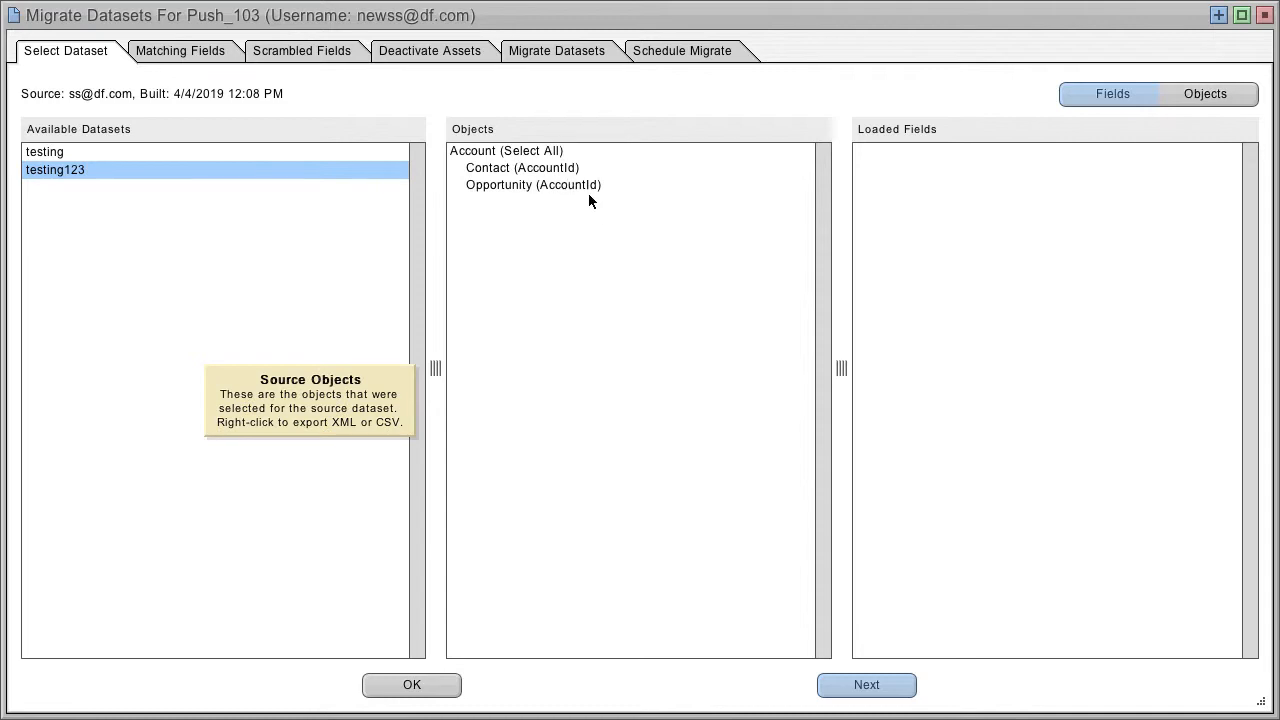
Review the loaded fields of Account, Contact and Opportunity, and the source records of Opportunity.
left_click(528, 152)
left_click(526, 168)
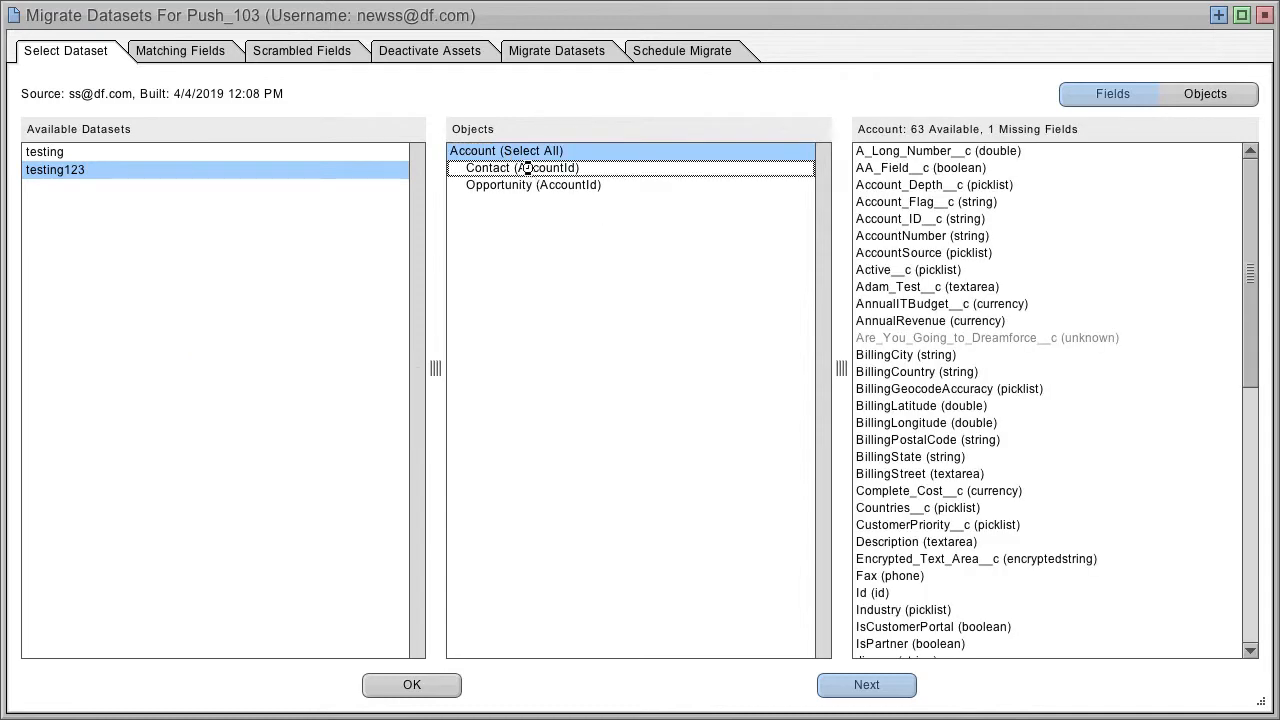
left_click(552, 187)
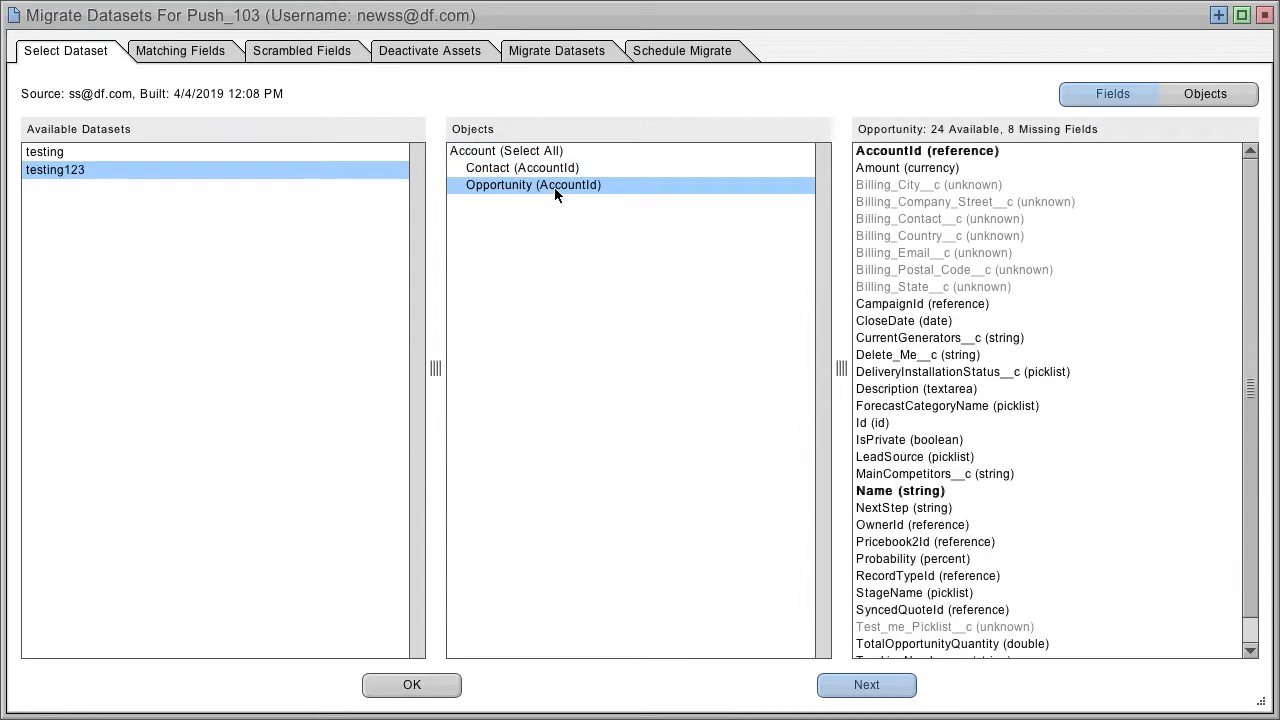
left_click(1202, 95)
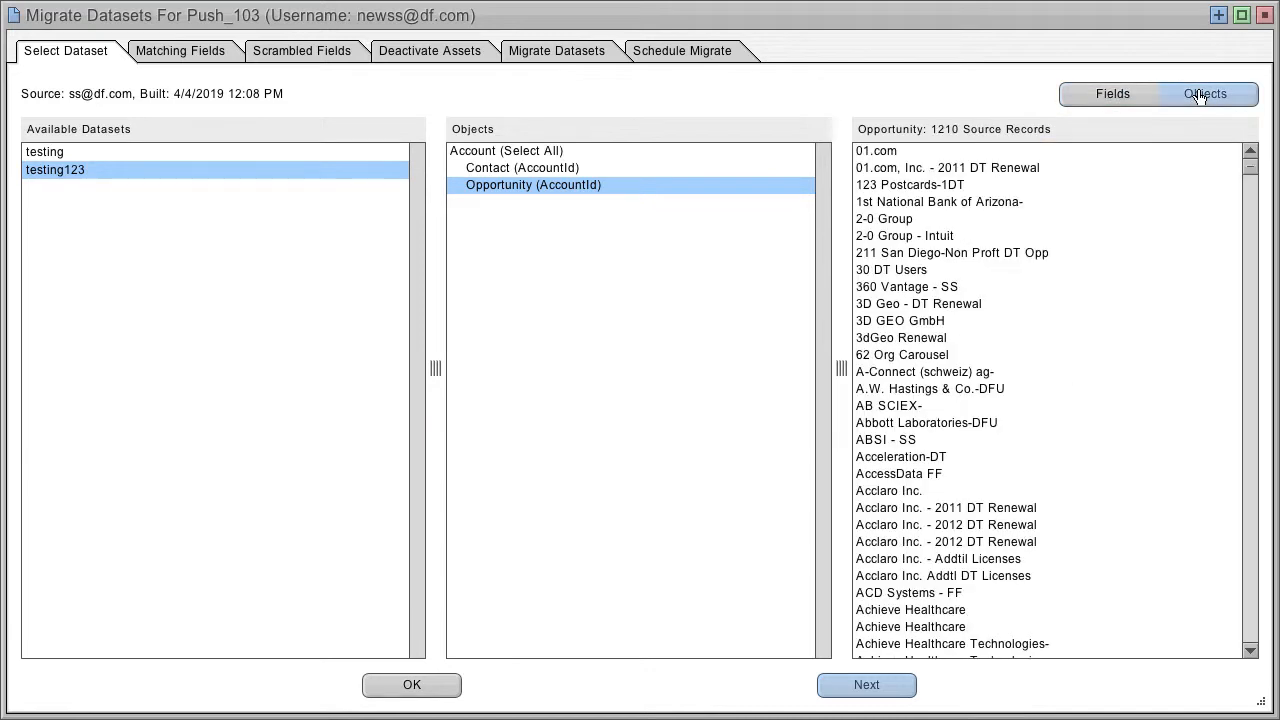
left_click(1200, 95)
left_click(1200, 95)
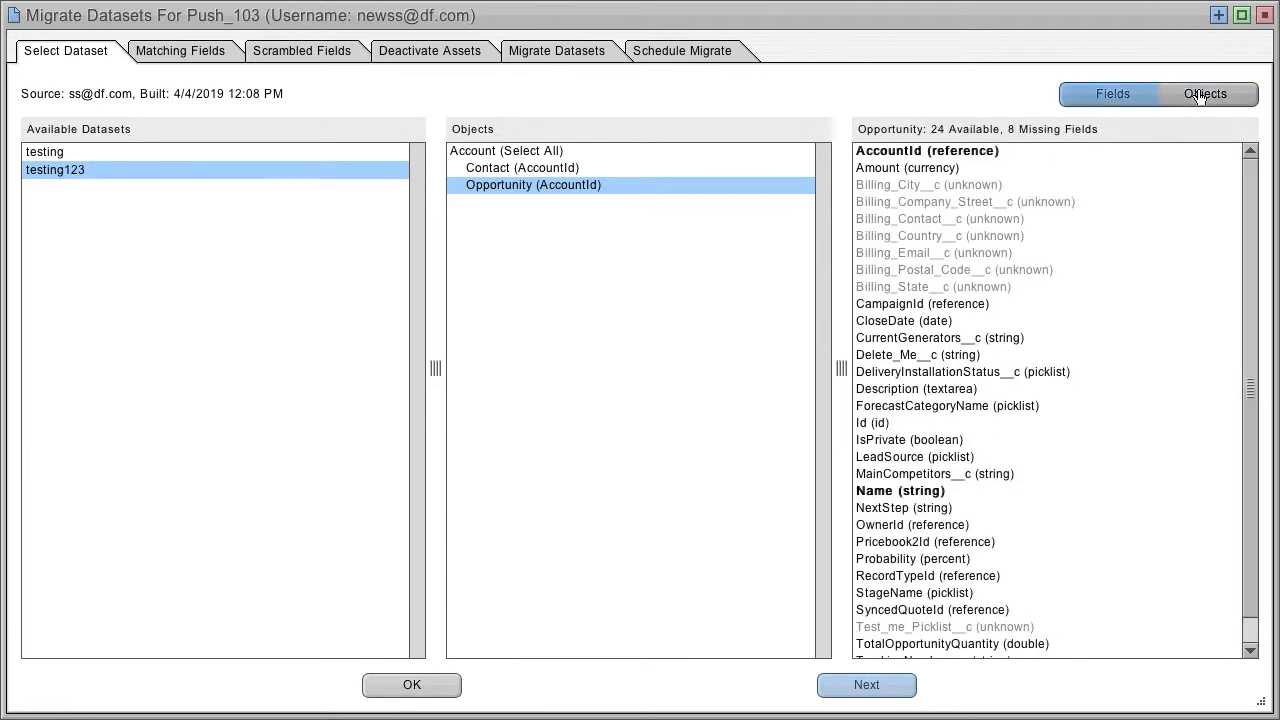
Add BillingPostalCode to the fields used to match Account records on the destination.
left_click(190, 52)
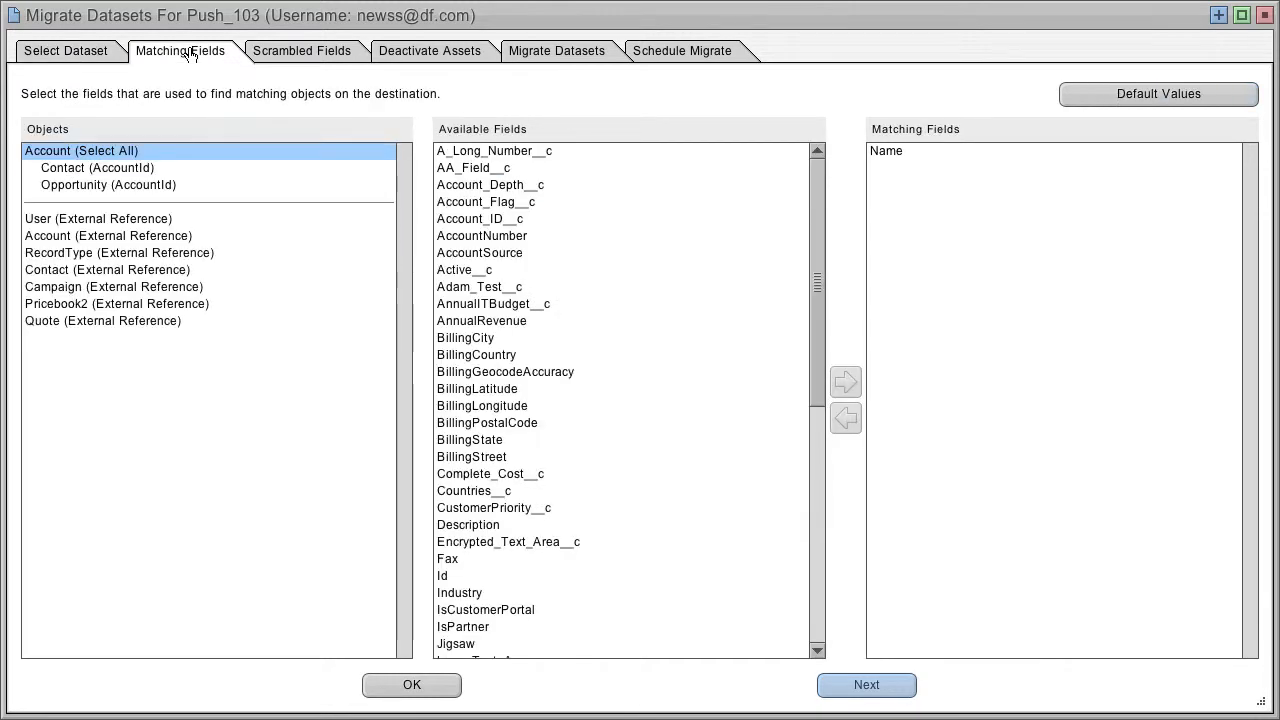
left_click(140, 168)
left_click(145, 185)
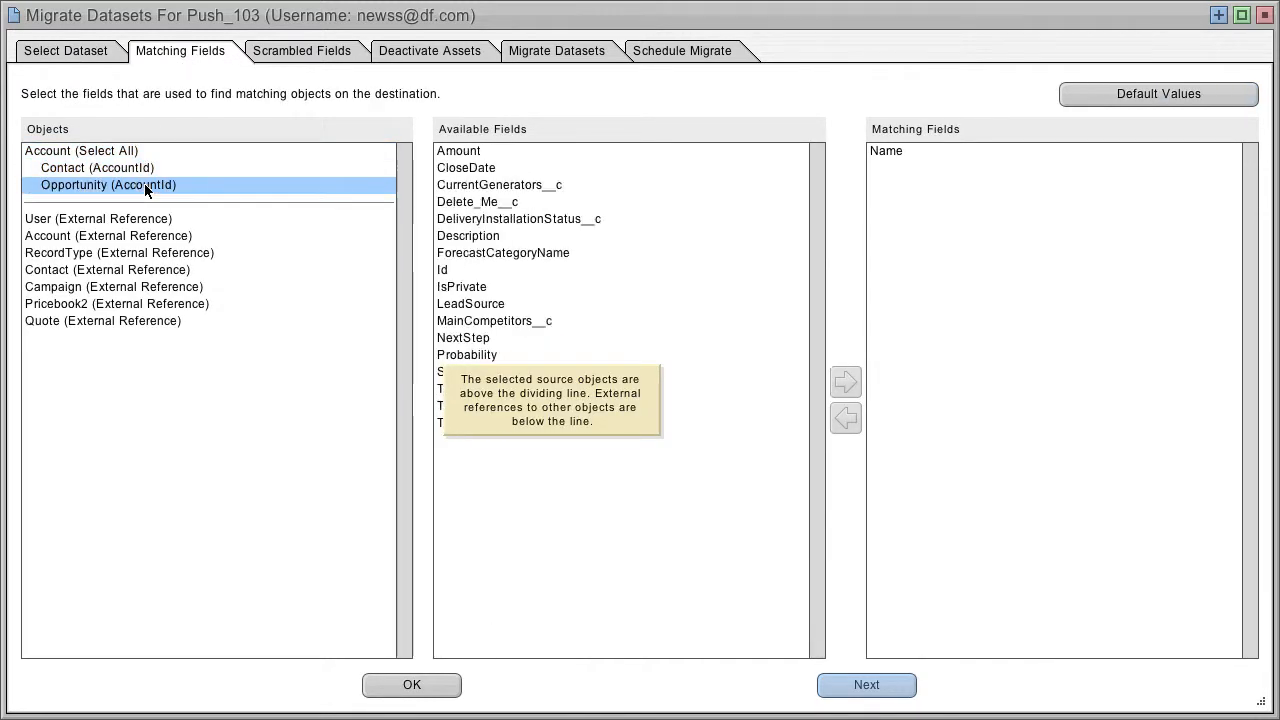
left_click(95, 150)
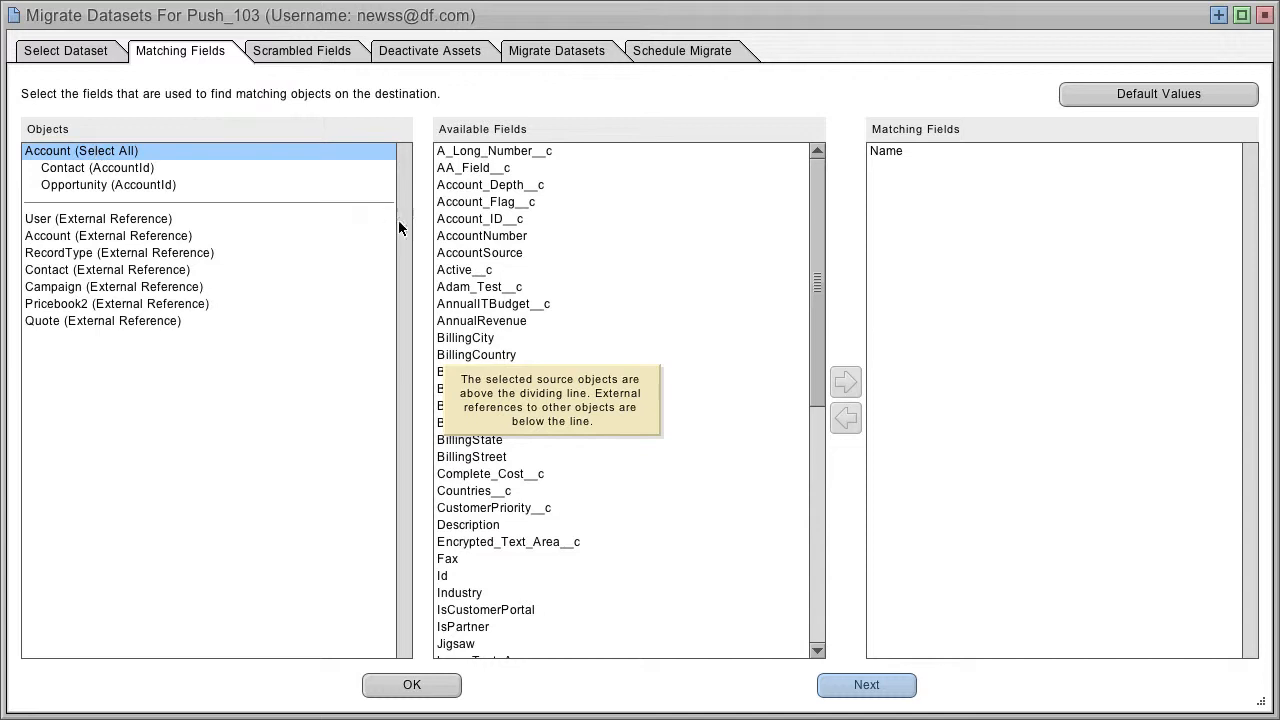
left_click(928, 150)
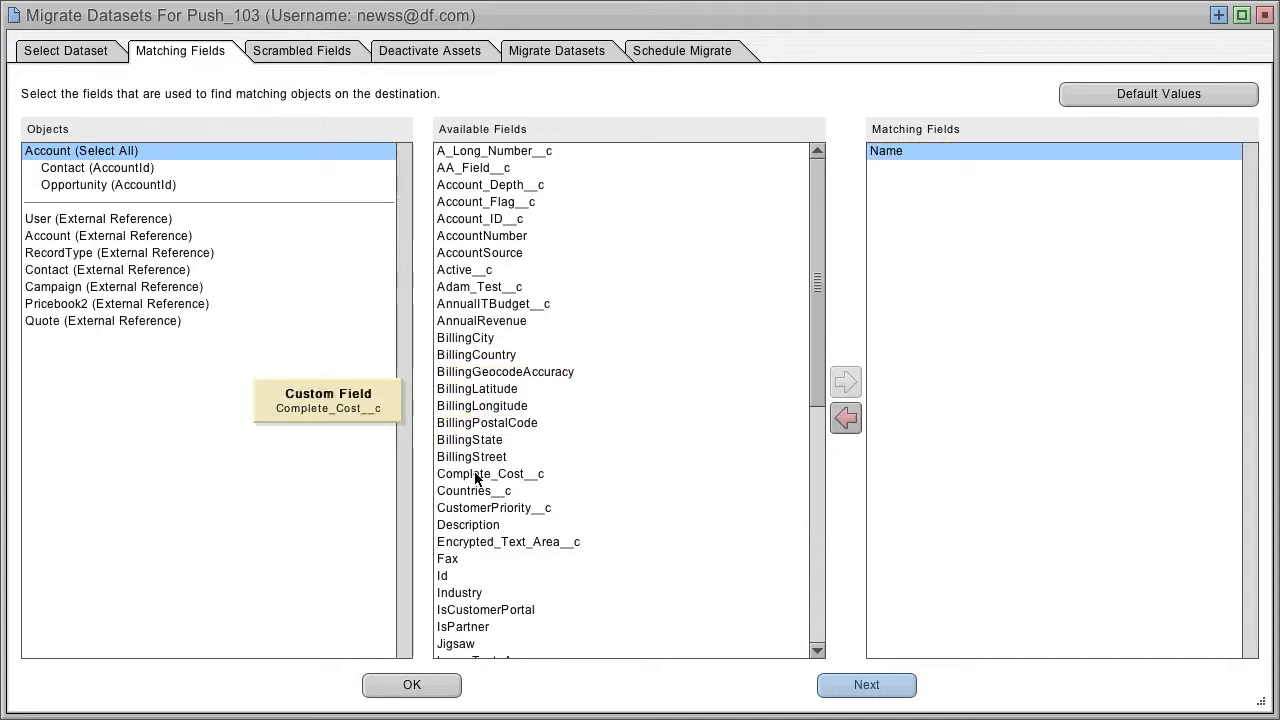
left_click(478, 422)
left_click(845, 381)
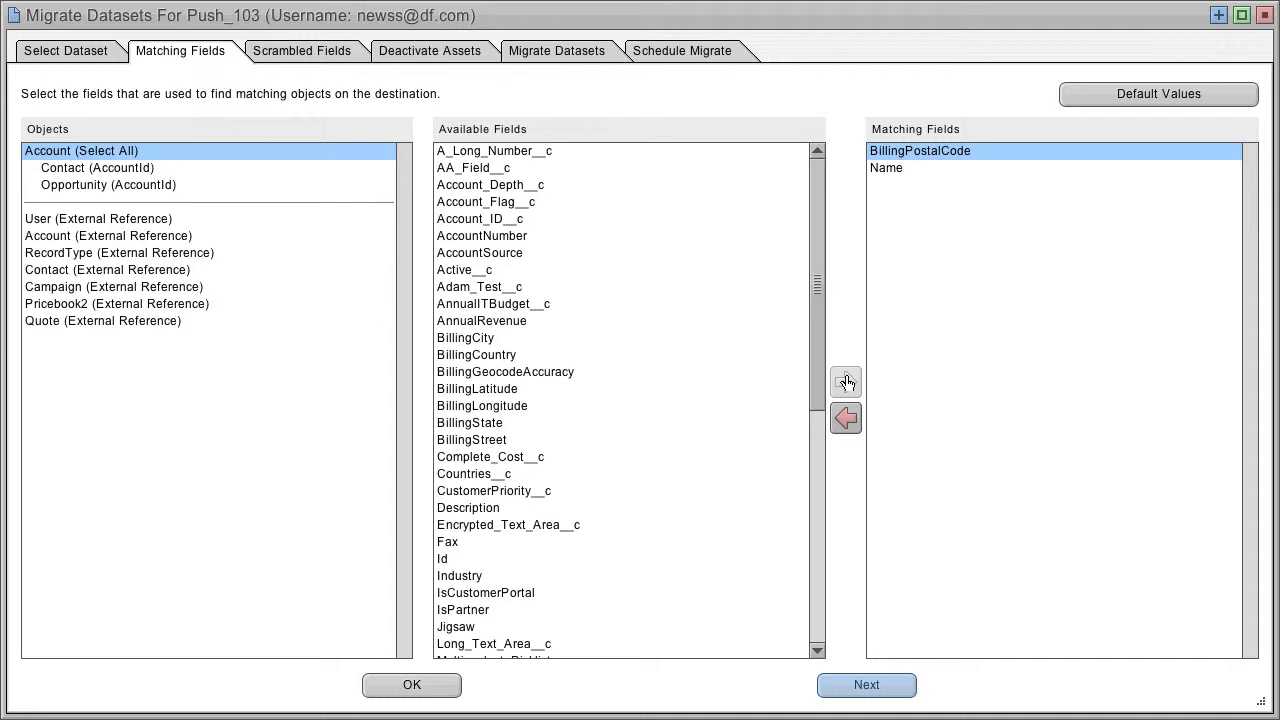
Set the Opportunity object's Amount field to be scrambled on the destination.
left_click(303, 52)
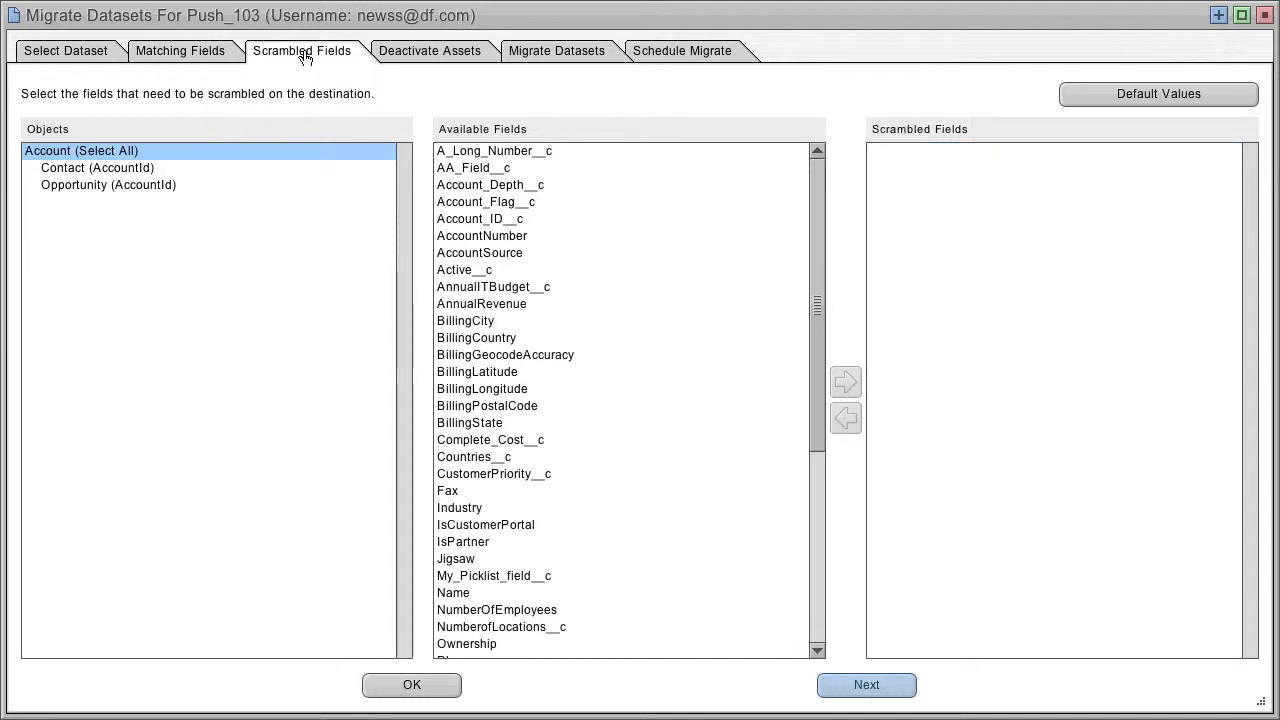
left_click(109, 184)
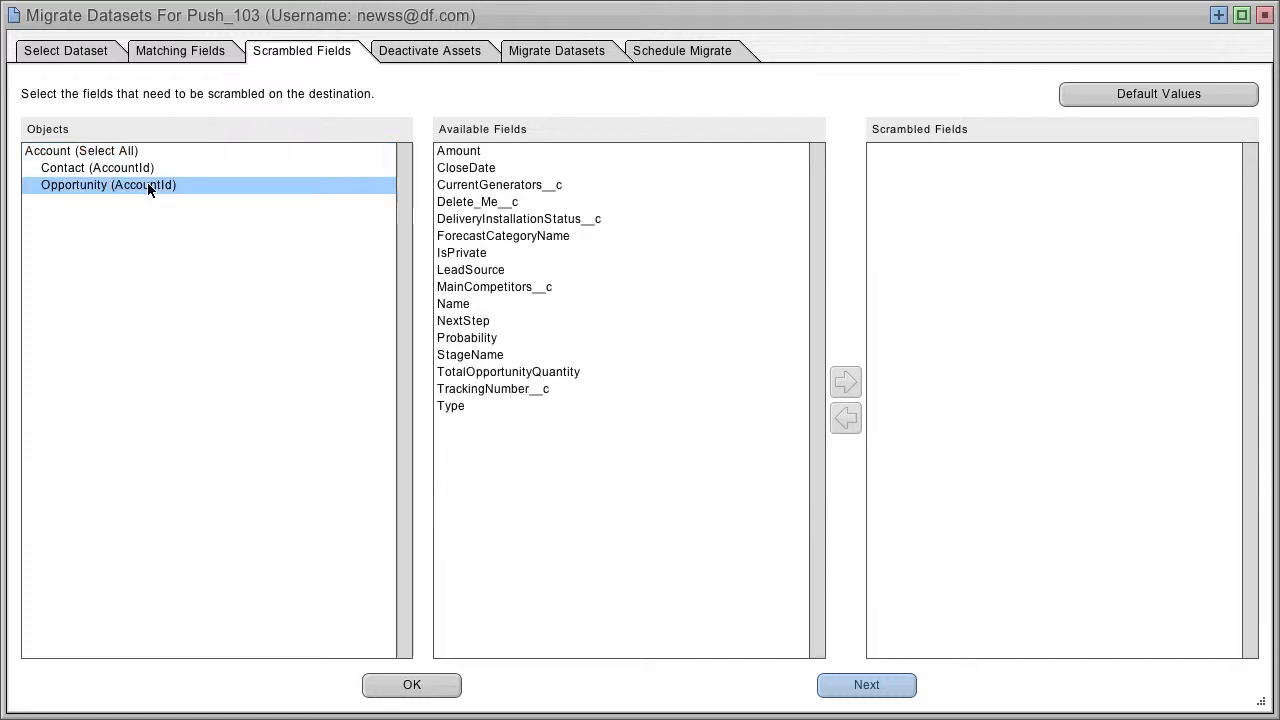
left_click(494, 150)
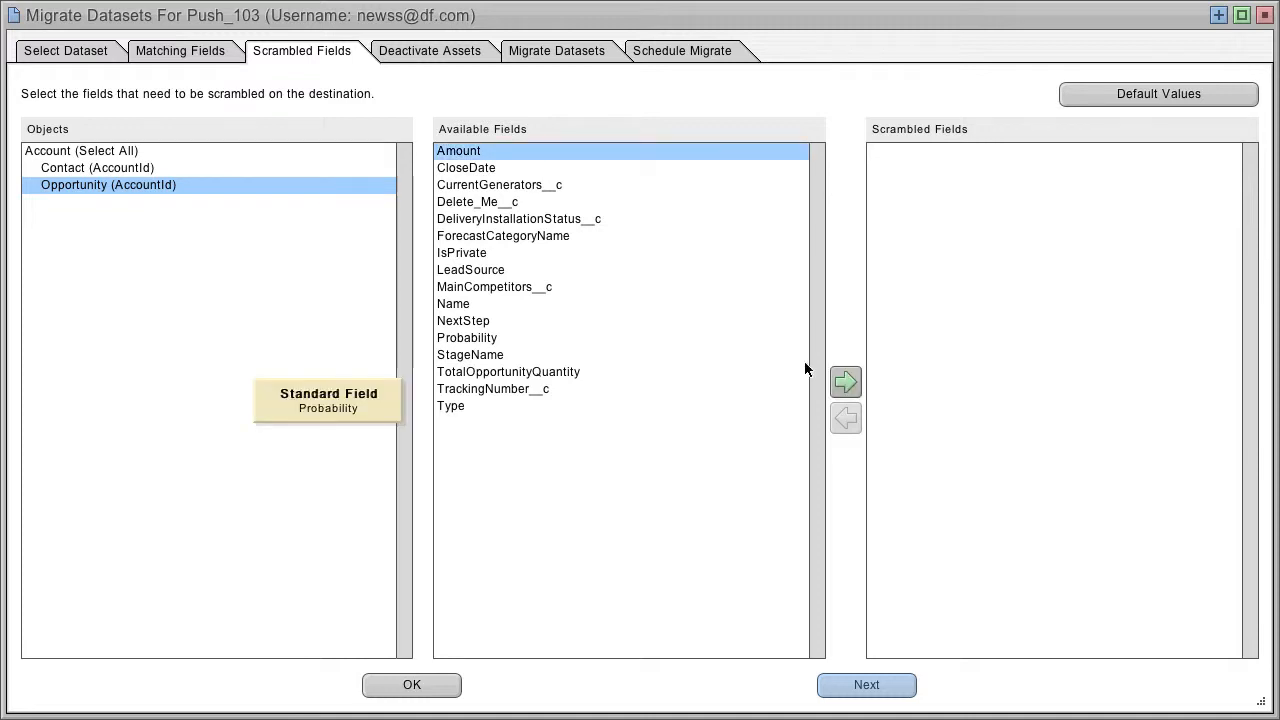
left_click(845, 382)
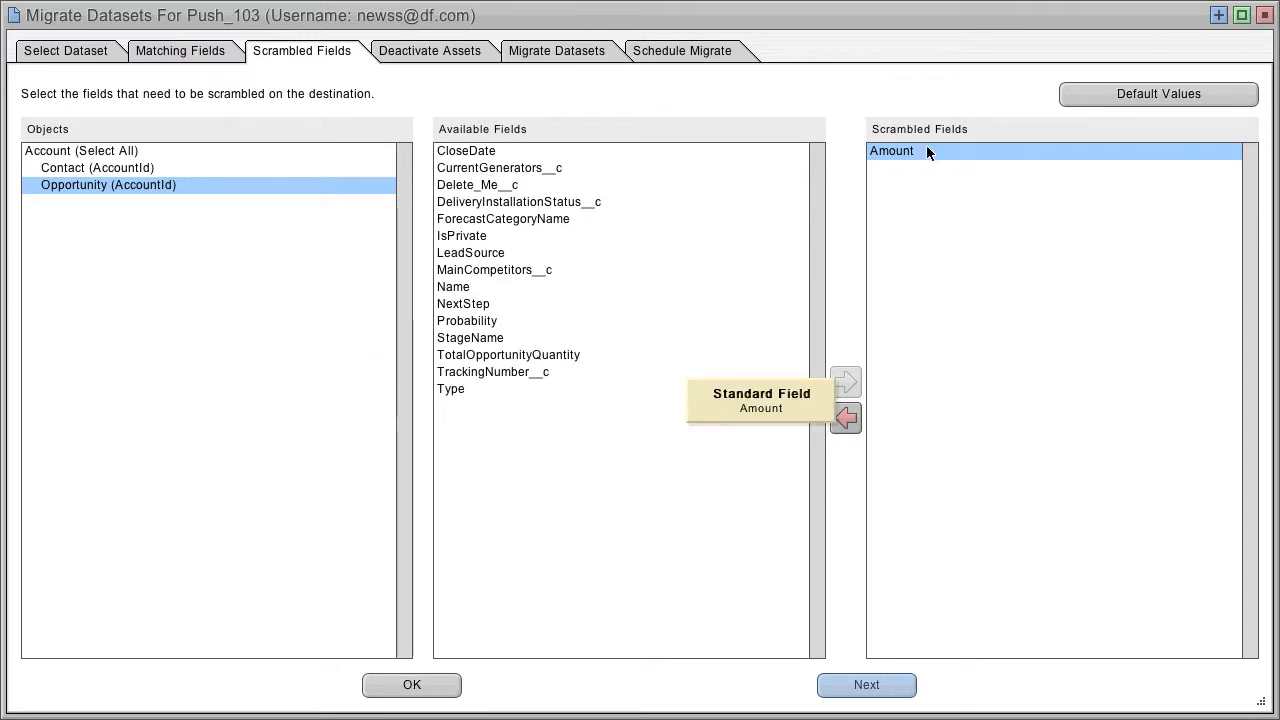
Allow field truncation for the migration and migrate the testing123 dataset to the destination org.
left_click(424, 53)
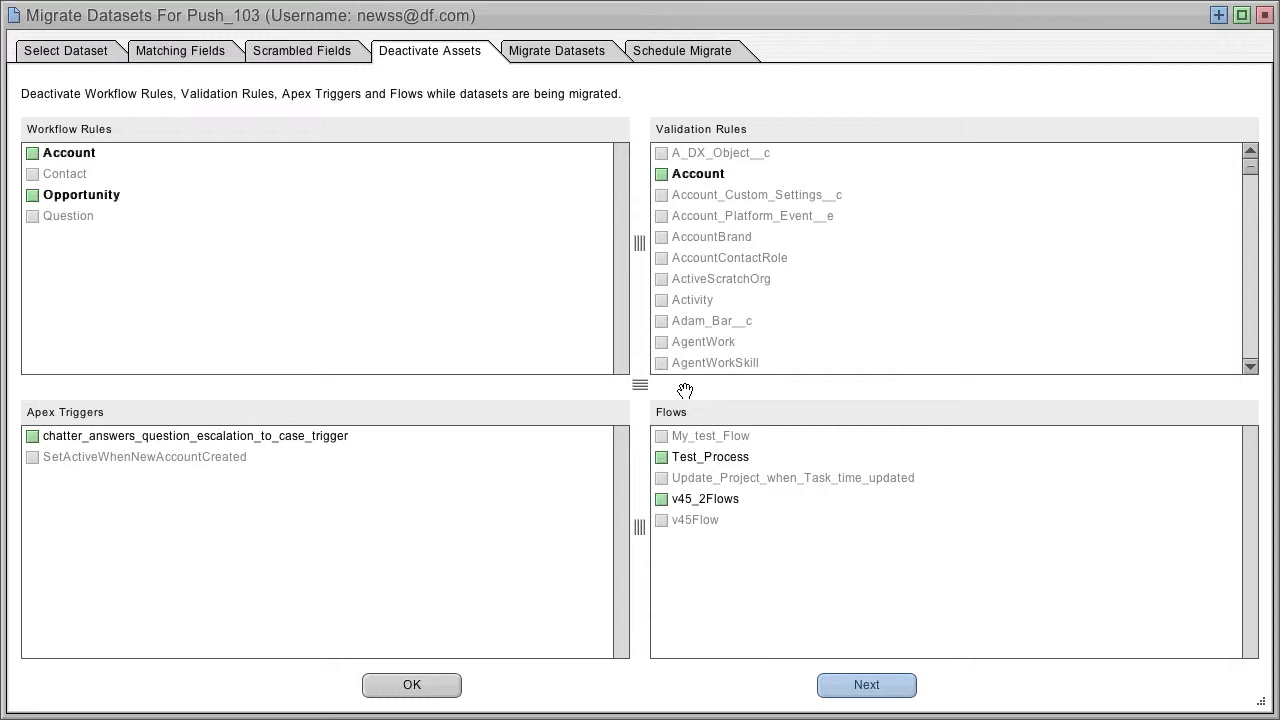
left_click(593, 52)
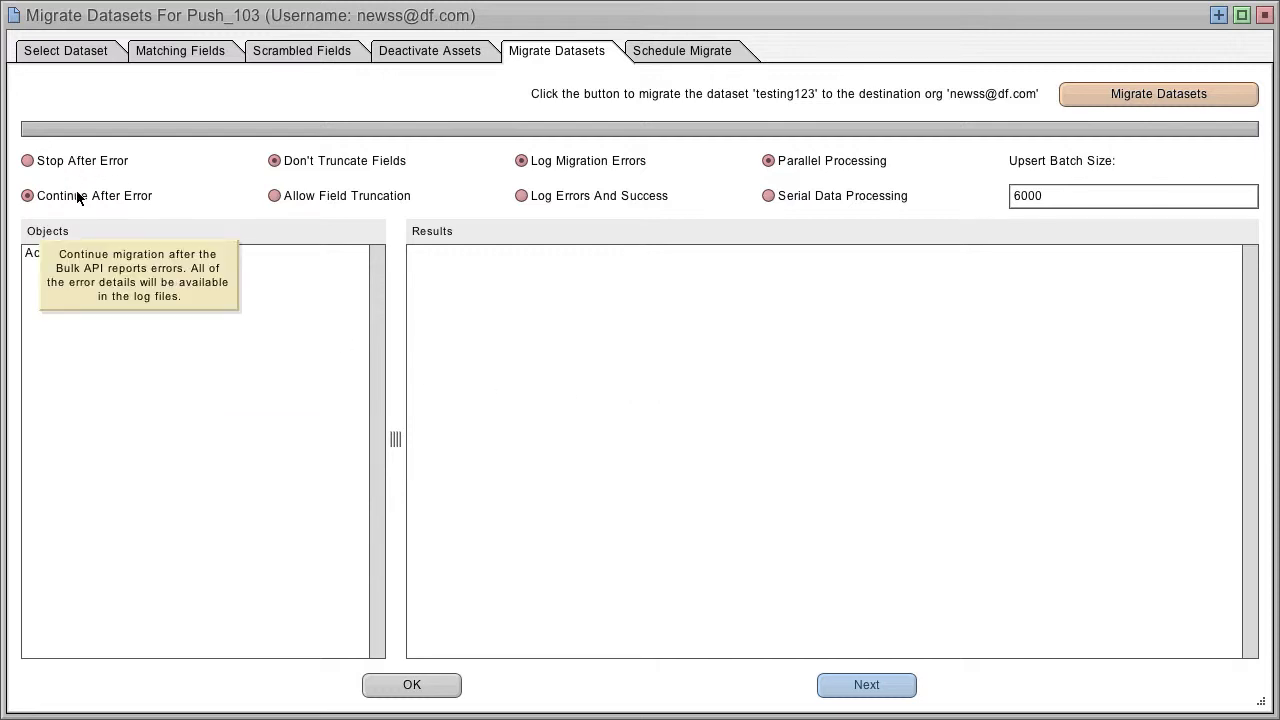
left_click(320, 195)
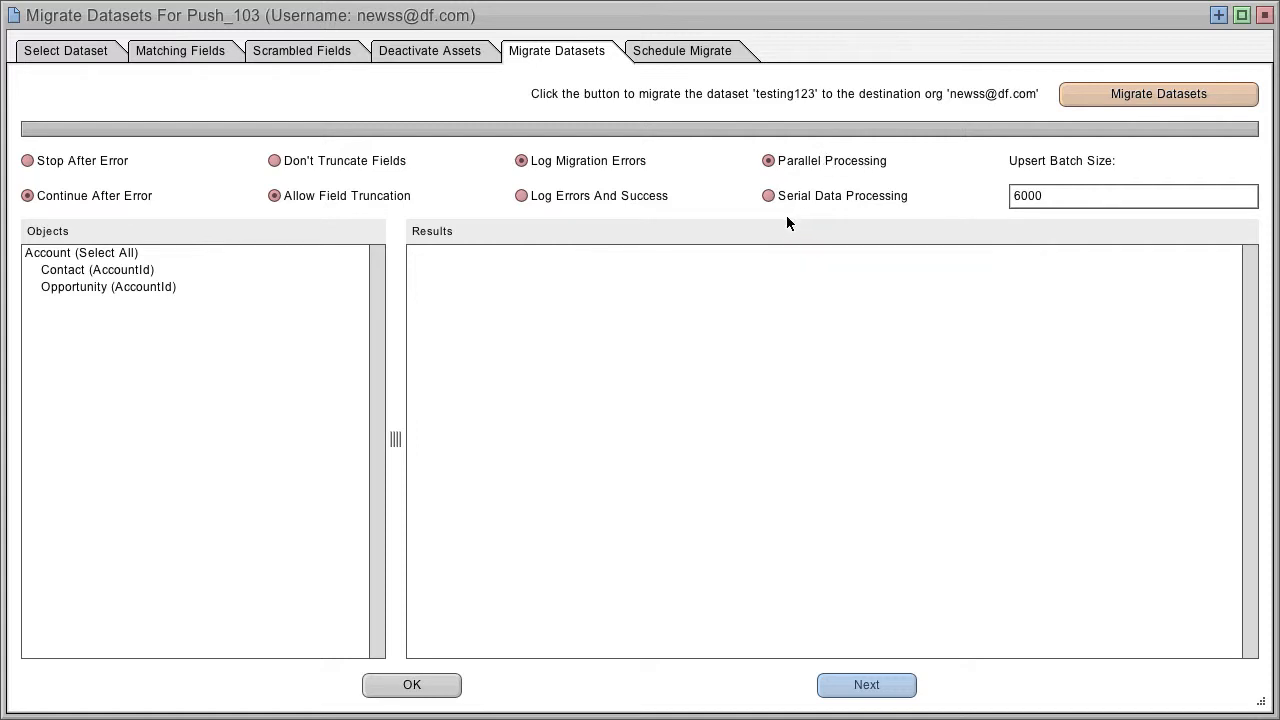
left_click(1130, 94)
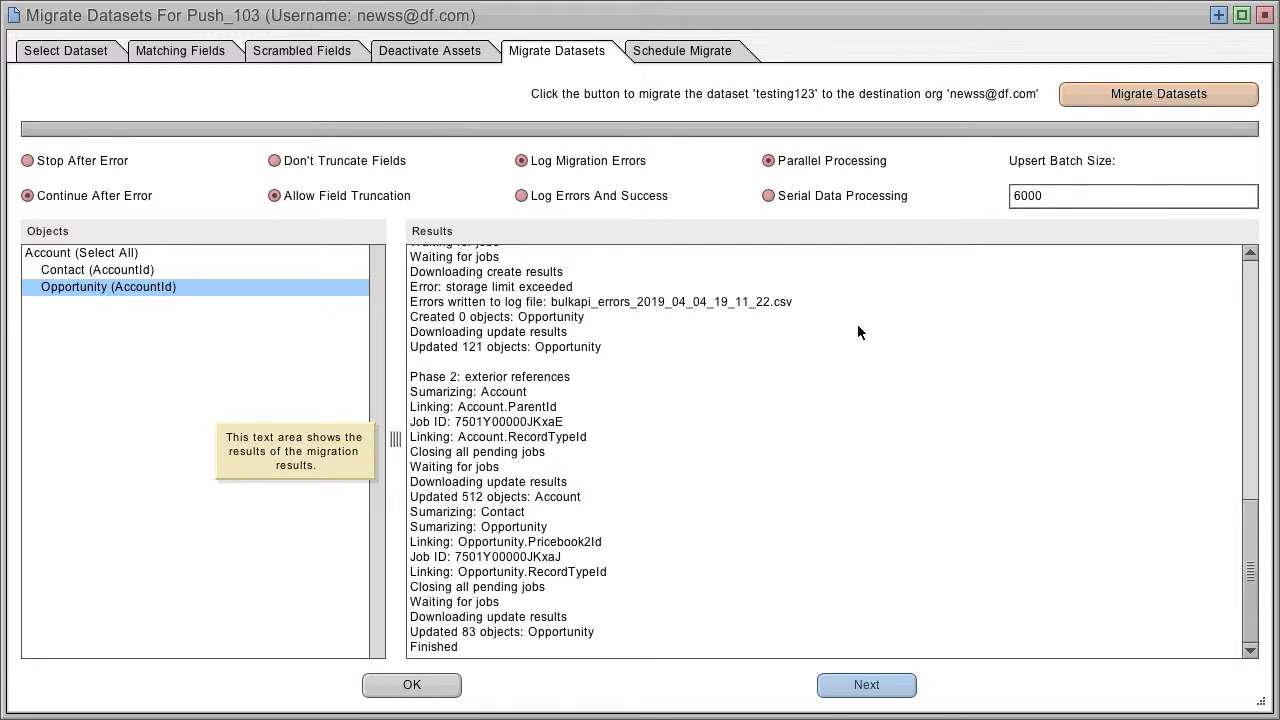
Examine the migration results log, including the errors reported for Account and Contact and the final phase.
left_click_drag(1250, 533, 1250, 531)
left_click_drag(1250, 455, 1247, 348)
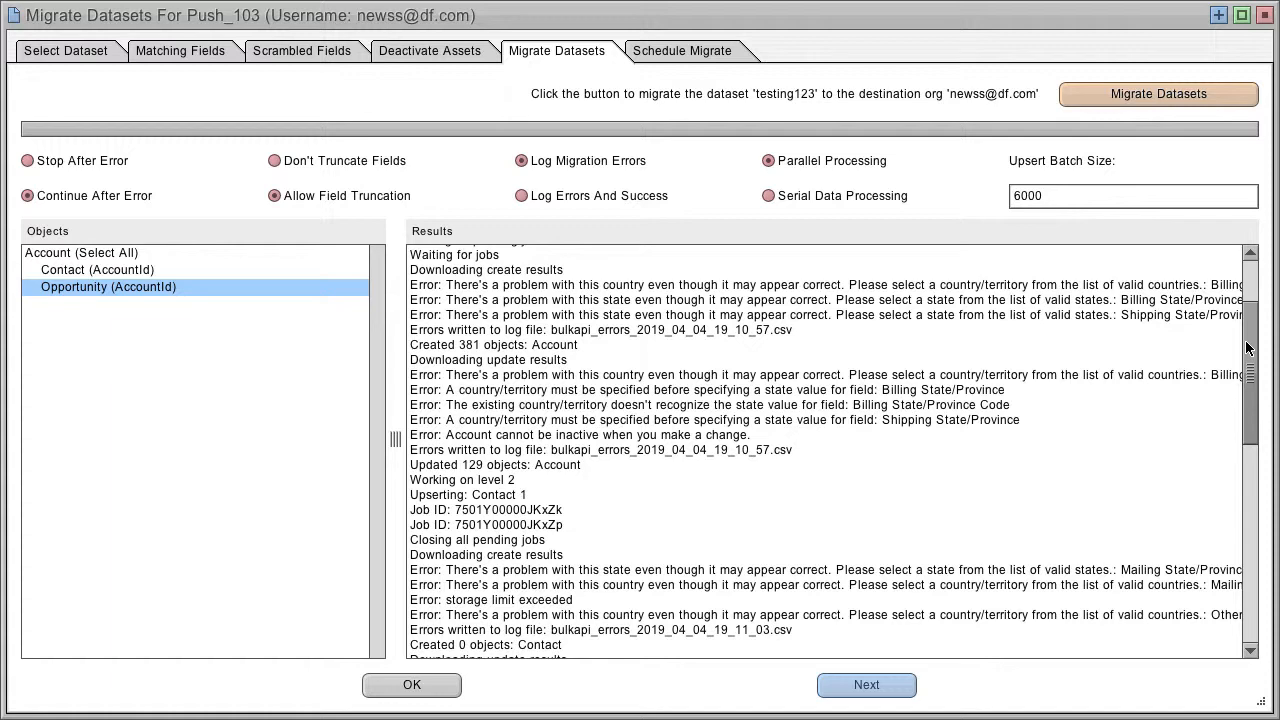
left_click_drag(1247, 348, 1247, 556)
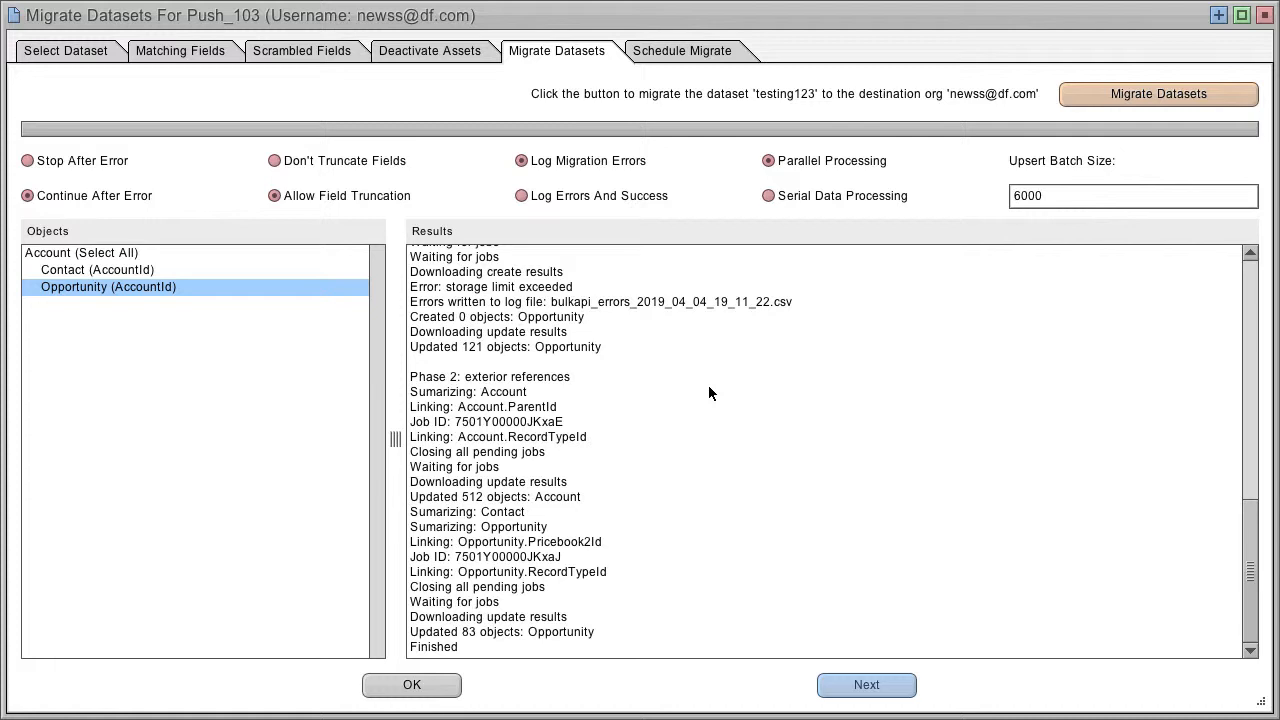
Go through the migrated Account, Contact and Opportunity objects and close the Push_103 dataset migration with its settings accepted.
left_click(76, 255)
left_click(95, 274)
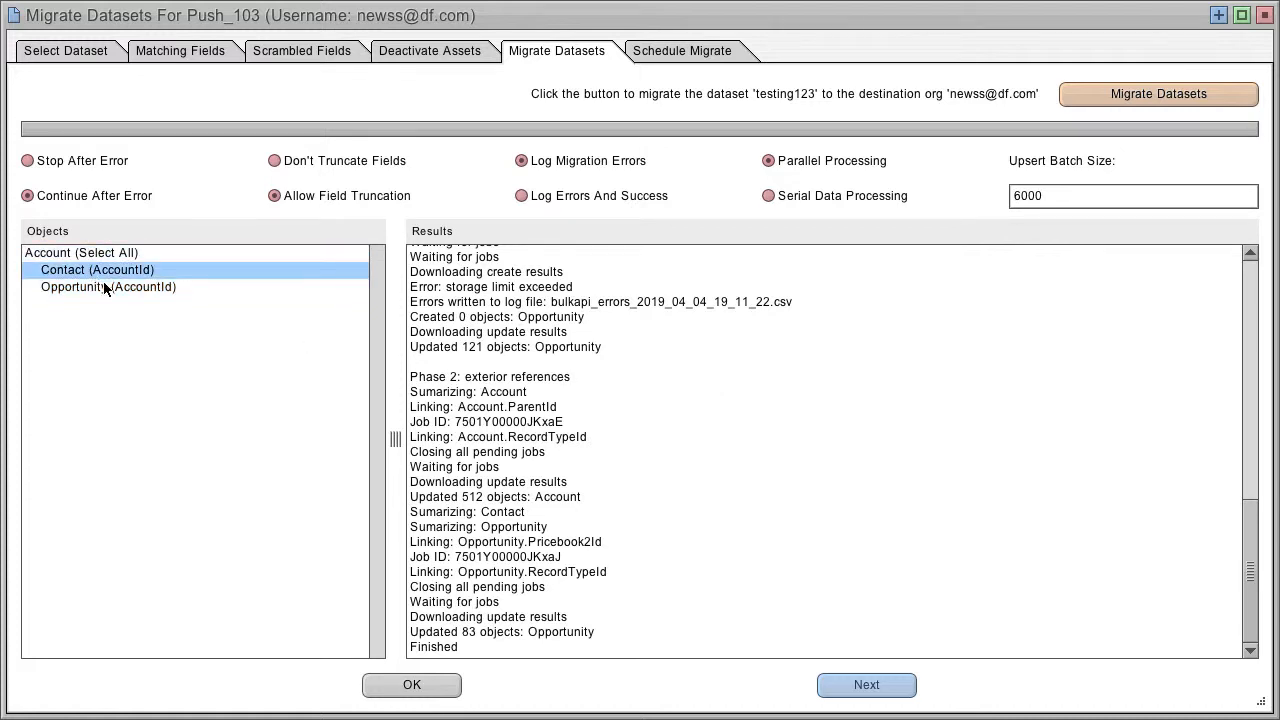
left_click(105, 288)
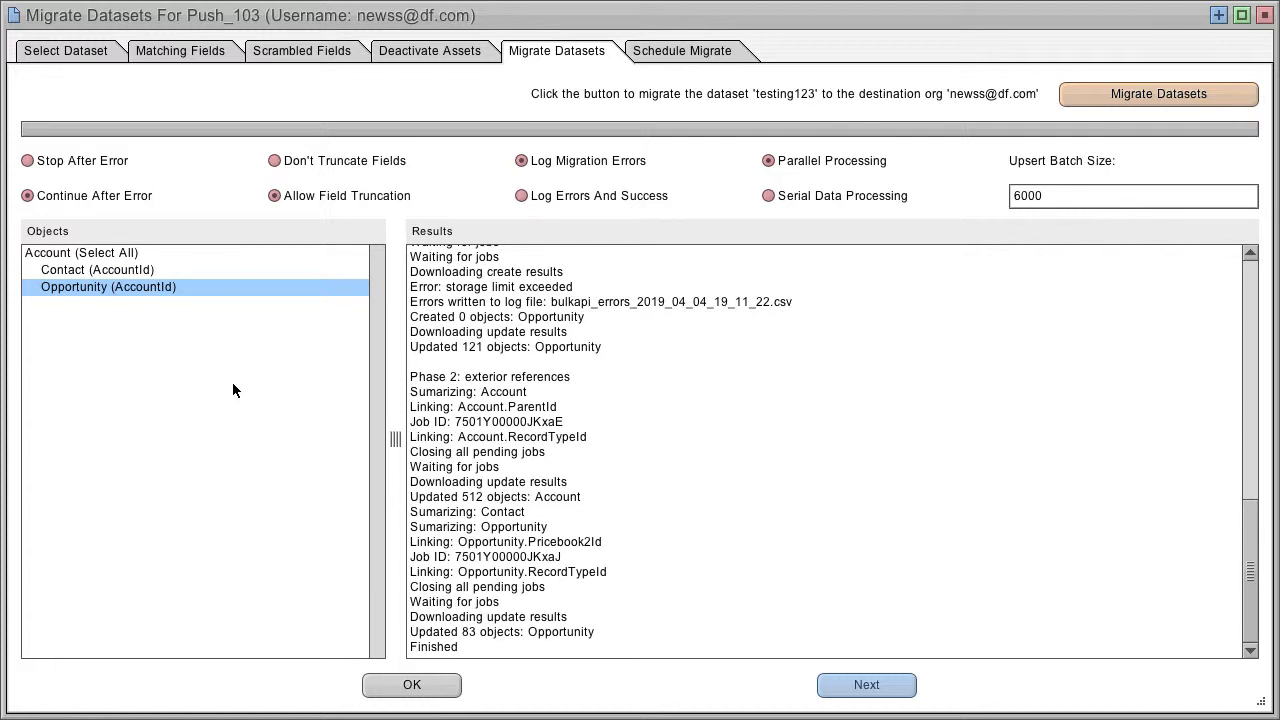
left_click(143, 270)
left_click(127, 255)
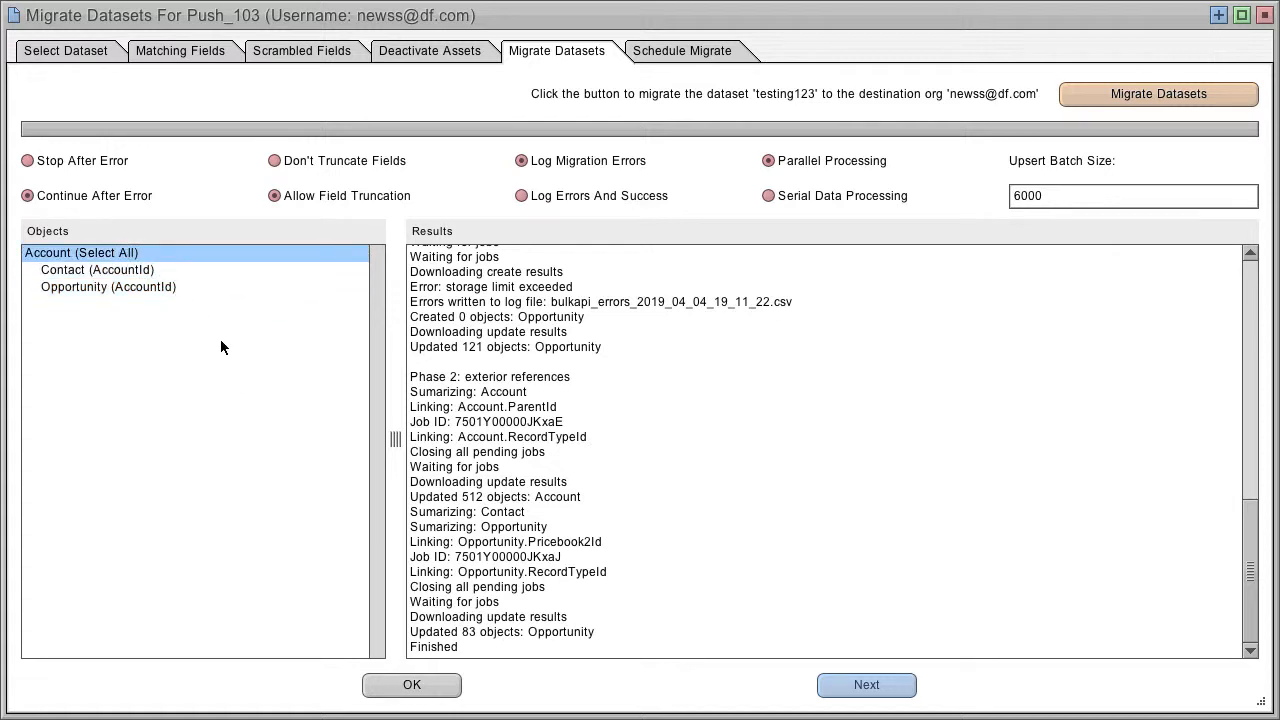
left_click(412, 686)
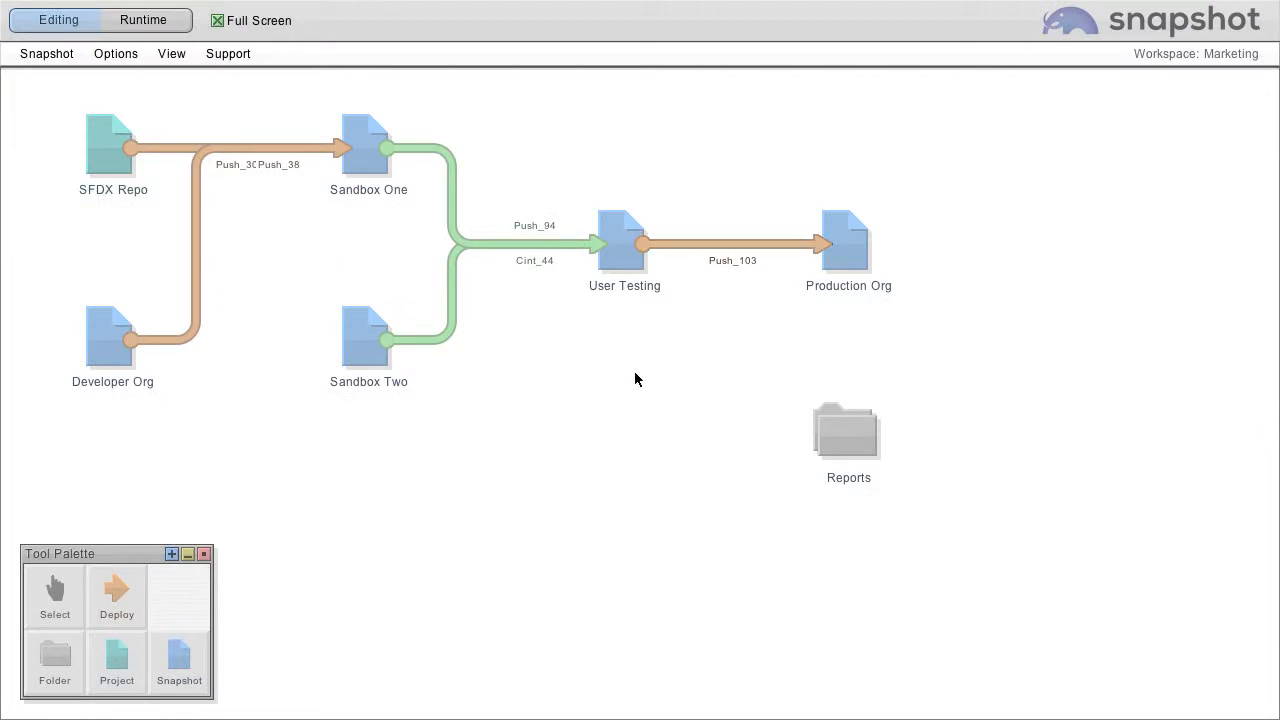